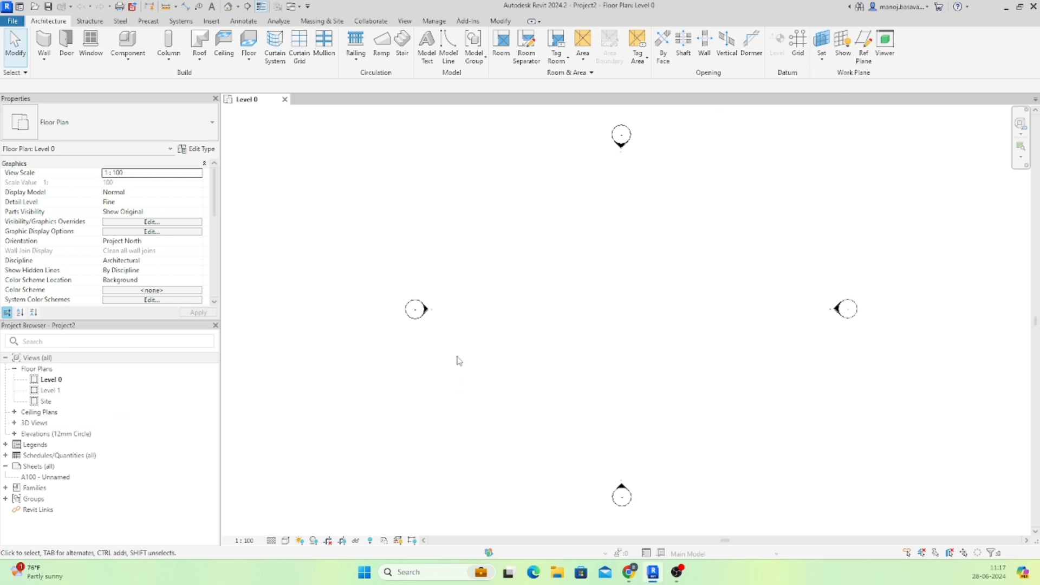
Step: Open the East elevation view from the project's elevations
{"action": "double_click", "coordinate": [23, 433]}
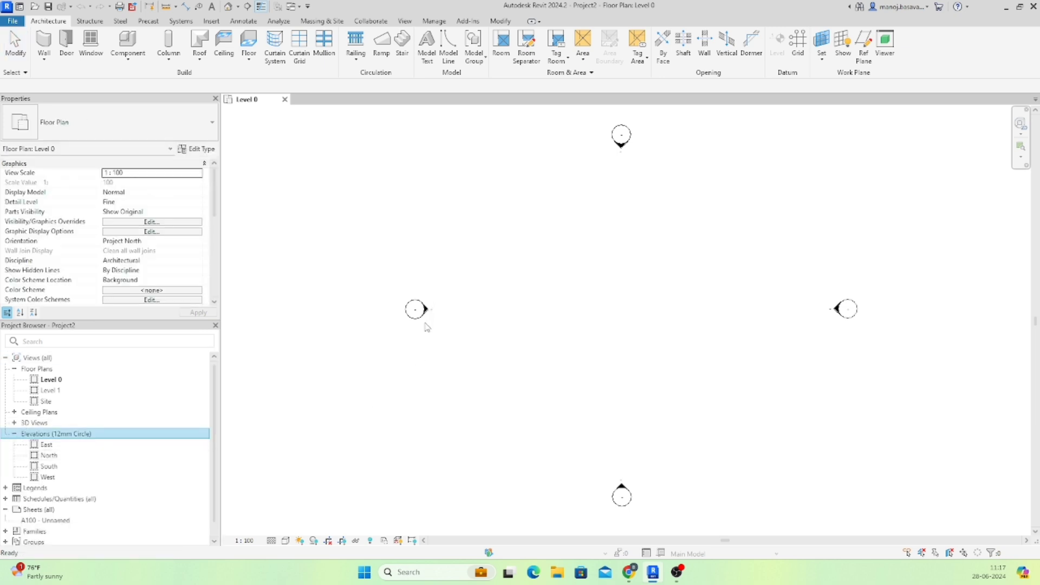
{"action": "double_click", "coordinate": [47, 445]}
{"action": "scroll", "coordinate": [455, 394], "scroll_direction": "down", "scroll_amount": 4}
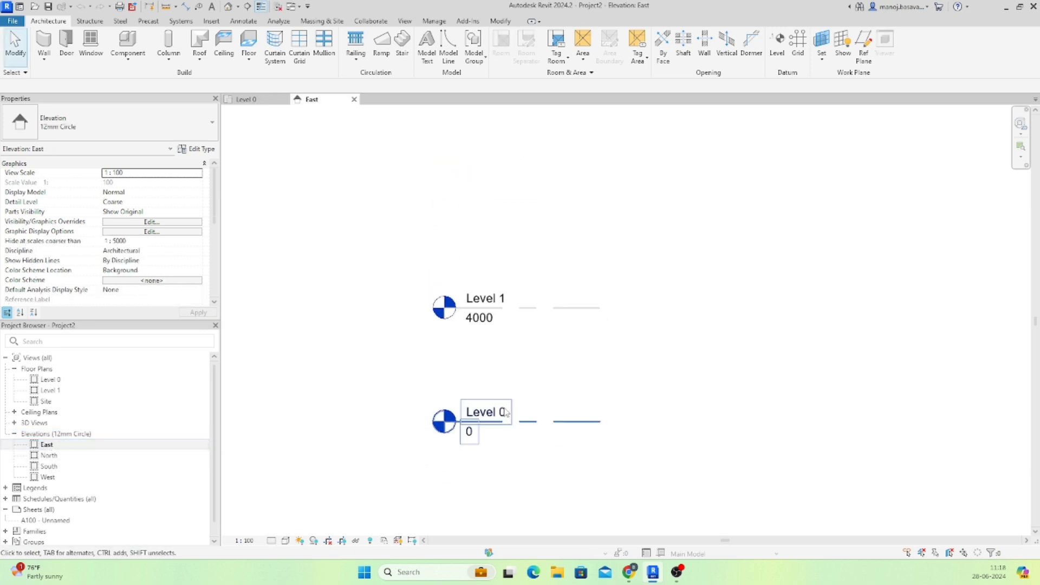
{"action": "middle_click_drag", "start_coordinate": [499, 432], "coordinate": [487, 396]}
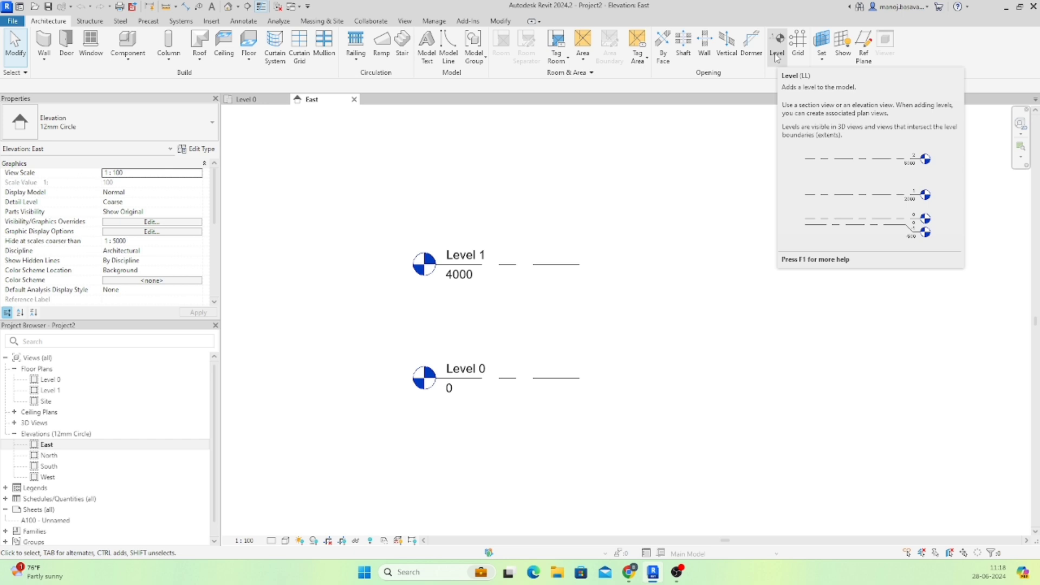
Step: Set the elevation of Level 1 to 3000
{"action": "left_click", "coordinate": [477, 287]}
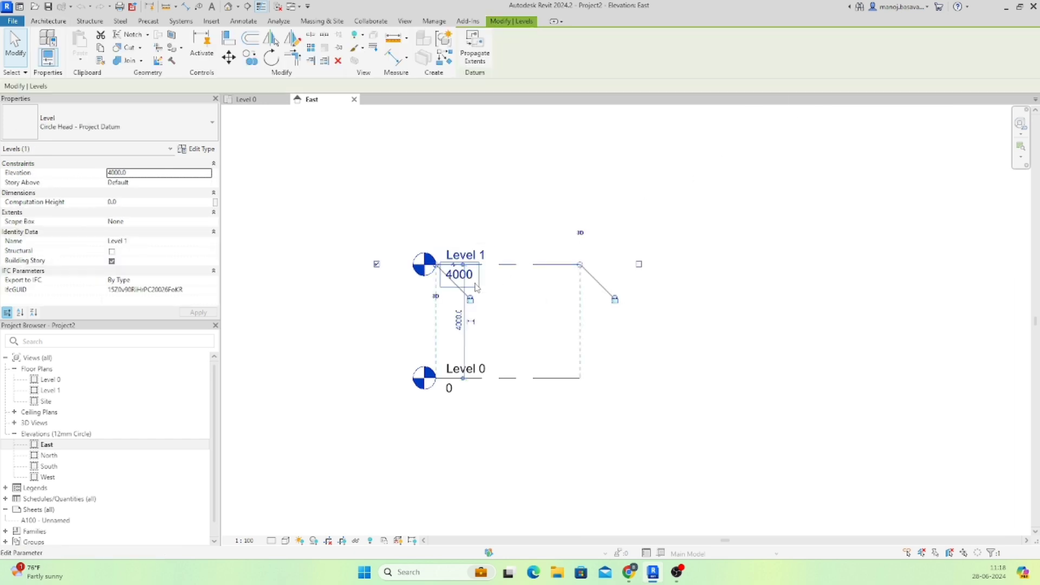
{"action": "left_click", "coordinate": [474, 279]}
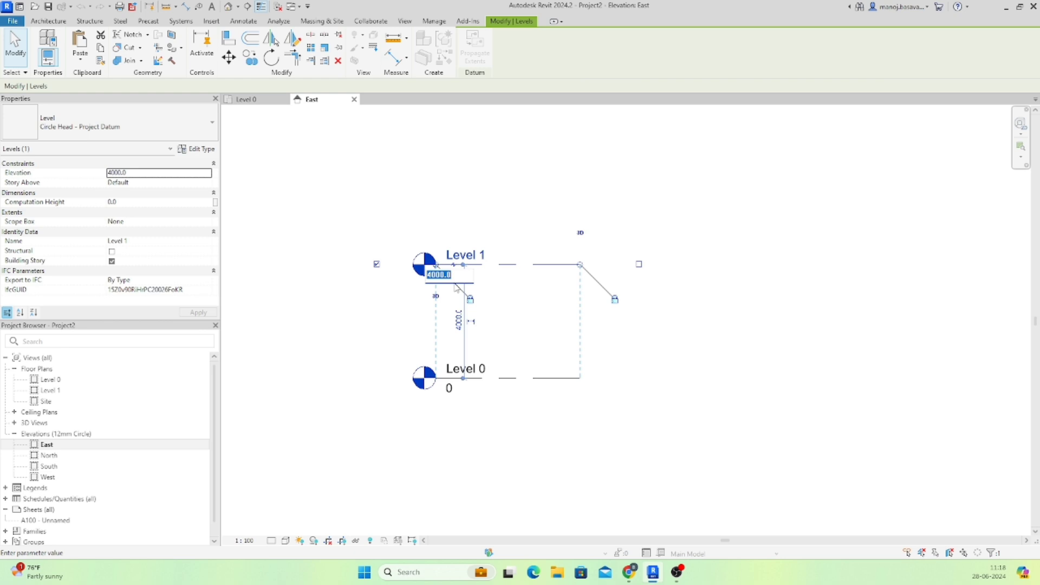
{"action": "type", "text": "3"}
{"action": "key", "text": "Return"}
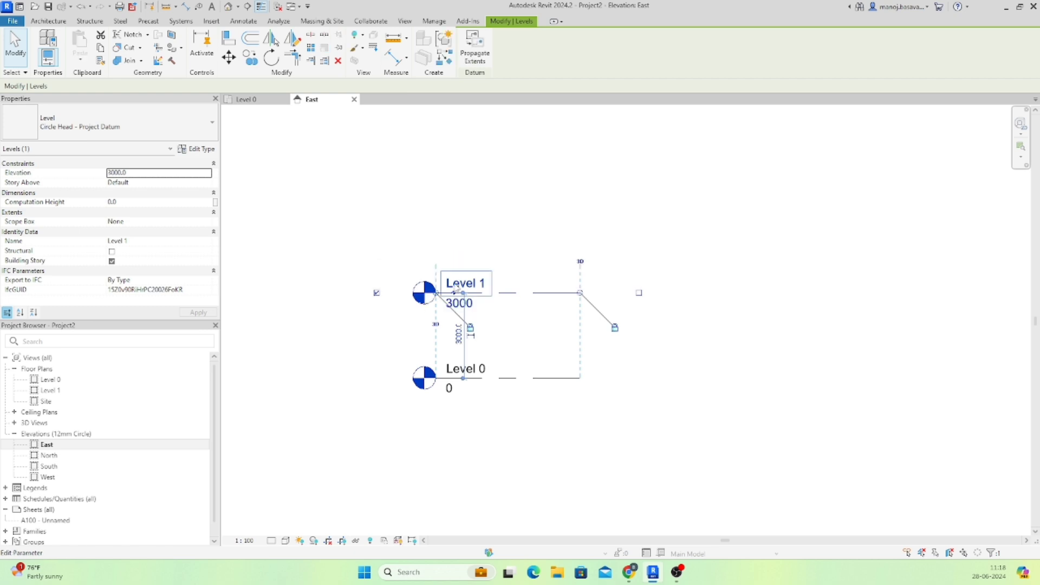
{"action": "left_click", "coordinate": [541, 242]}
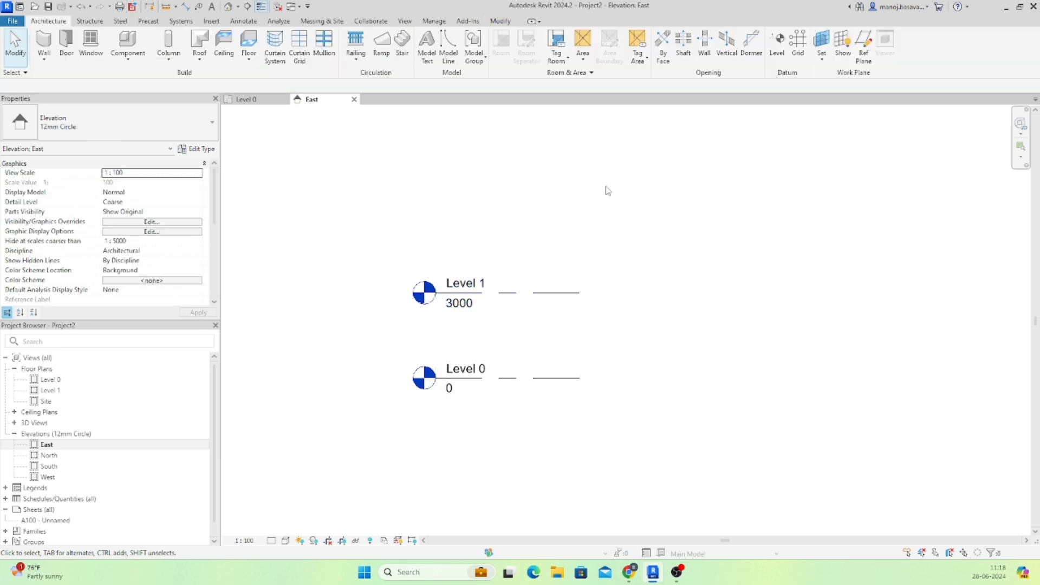
Step: Create a new level 1200 below Level 0 using the Level tool's Pick Lines option with a 1200 offset
{"action": "left_click", "coordinate": [785, 57]}
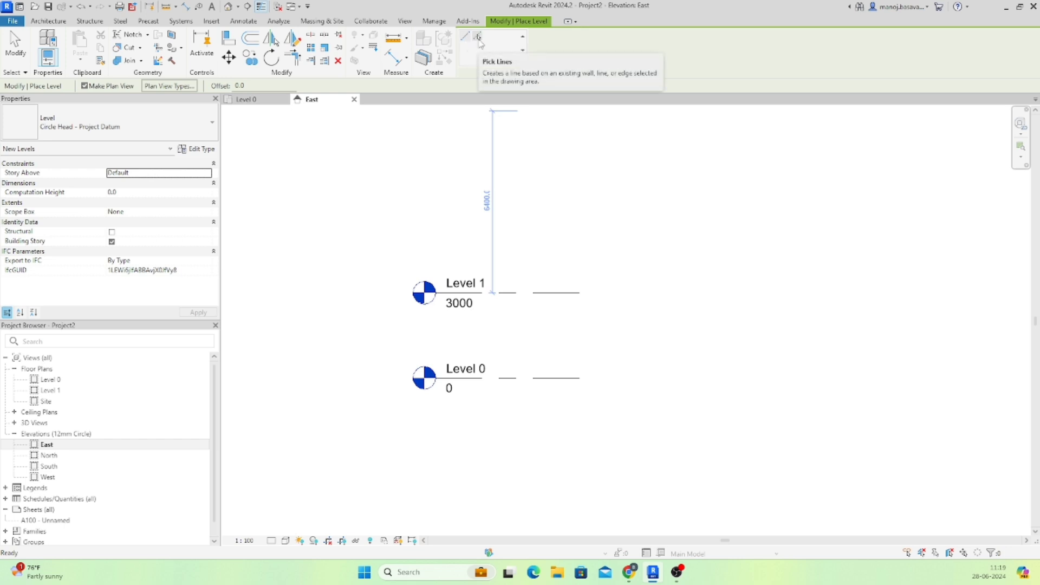
{"action": "left_click", "coordinate": [480, 37]}
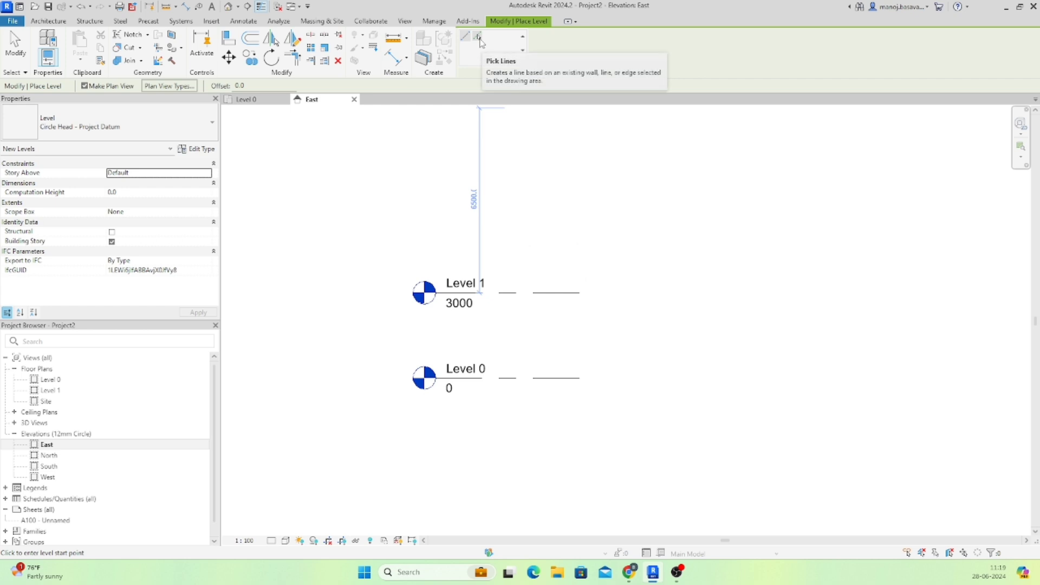
{"action": "left_click", "coordinate": [479, 38]}
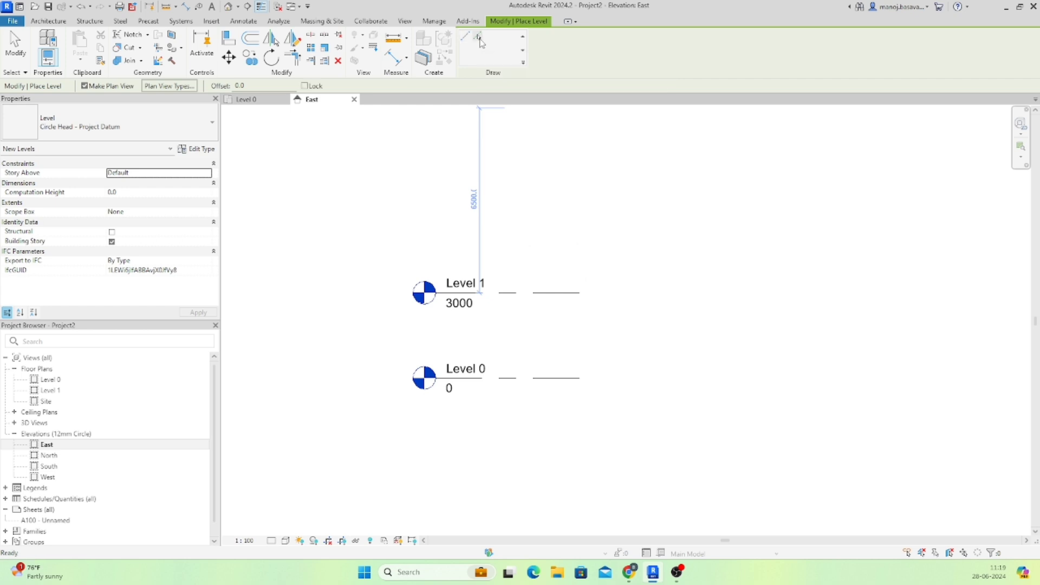
{"action": "left_click", "coordinate": [223, 86]}
{"action": "type", "text": "120"}
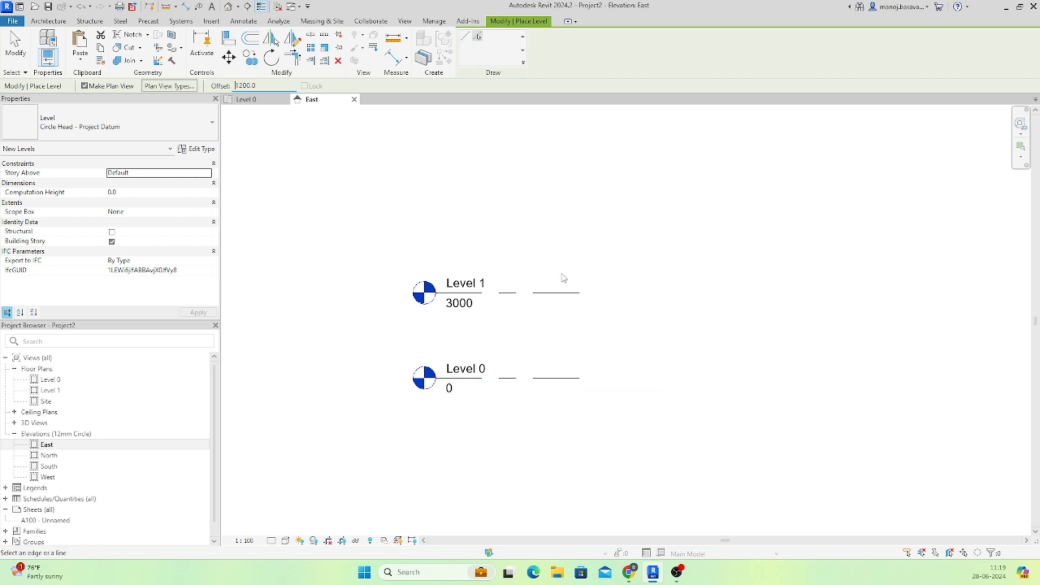
{"action": "left_click", "coordinate": [557, 379]}
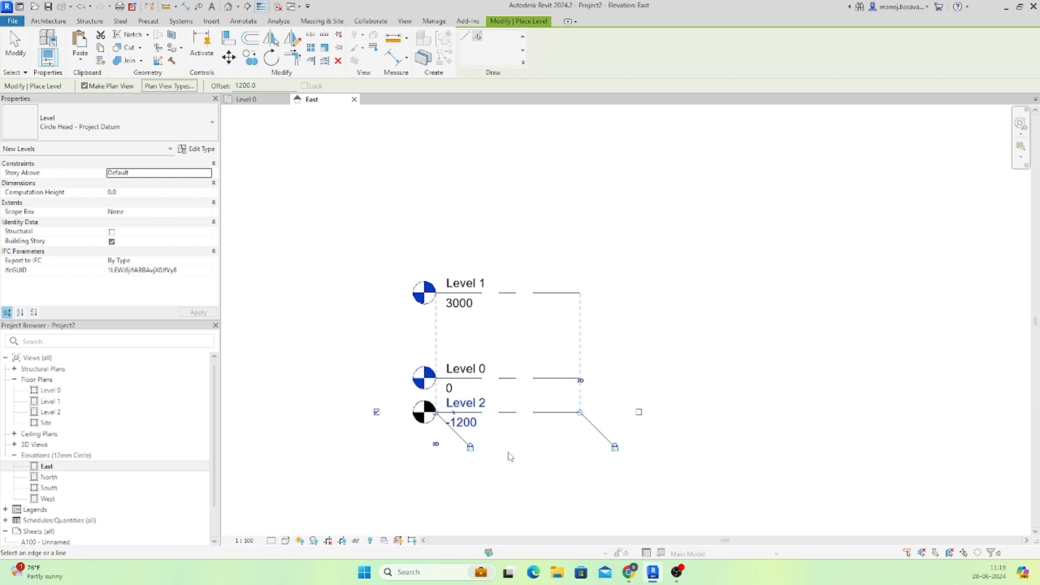
{"action": "key", "text": "Escape"}
{"action": "key", "text": "Escape"}
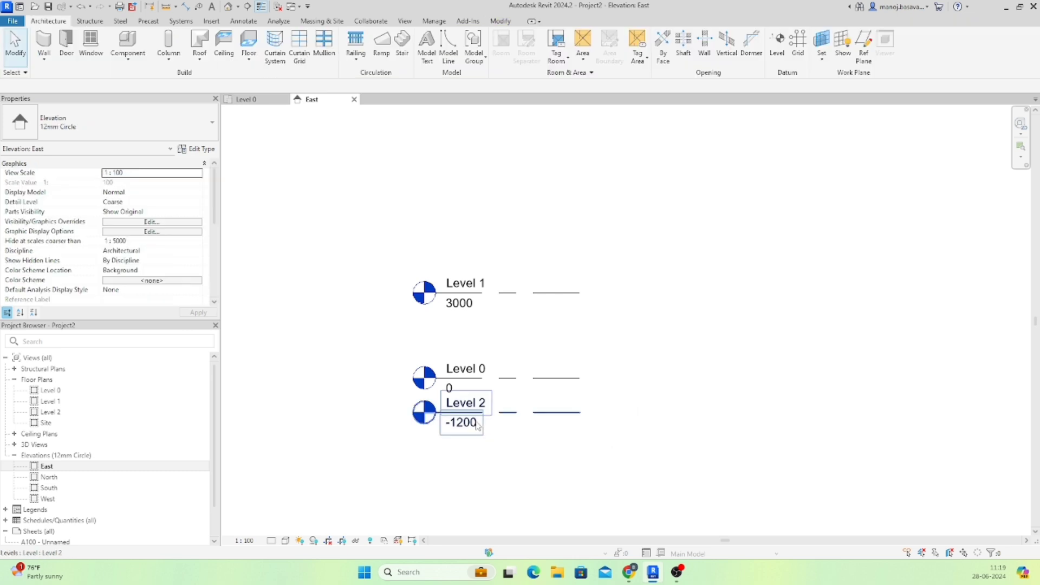
Step: Add an elbow to the Level 2 line so its head and label sit clear of Level 0
{"action": "left_click", "coordinate": [519, 415]}
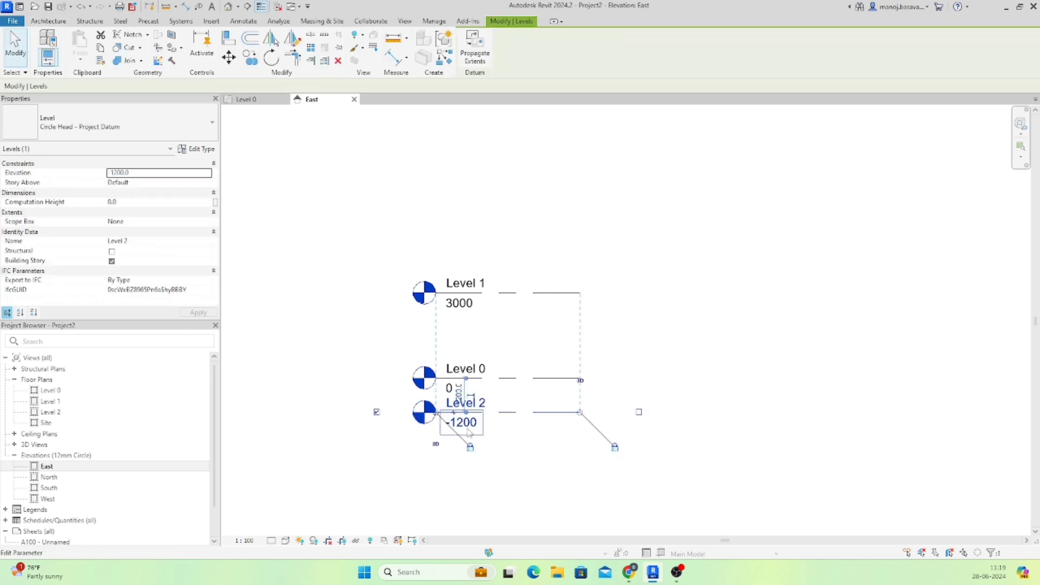
{"action": "scroll", "coordinate": [458, 425], "scroll_direction": "up", "scroll_amount": 5}
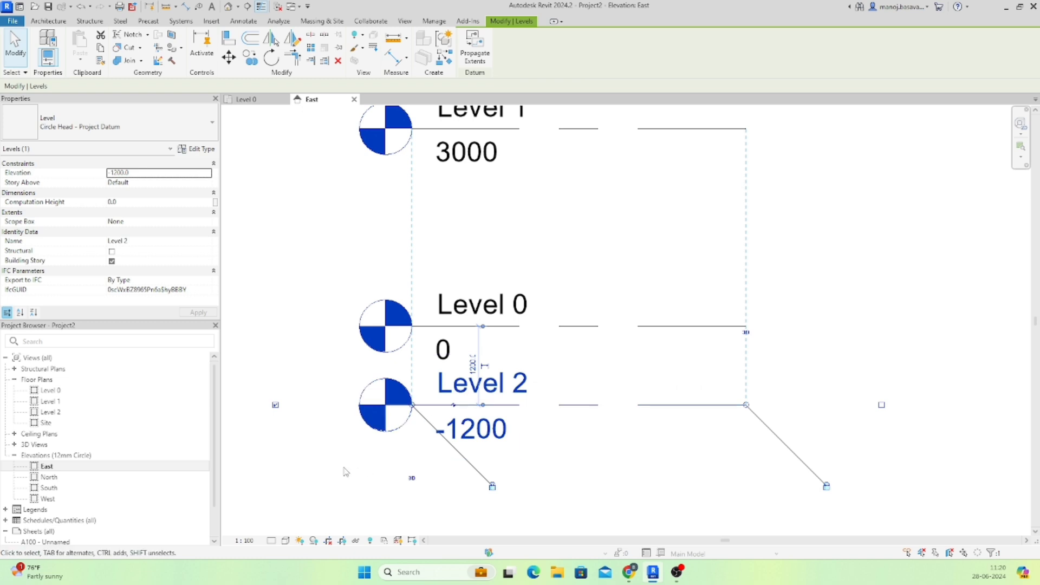
{"action": "left_click", "coordinate": [453, 405]}
{"action": "scroll", "coordinate": [452, 406], "scroll_direction": "down", "scroll_amount": 4}
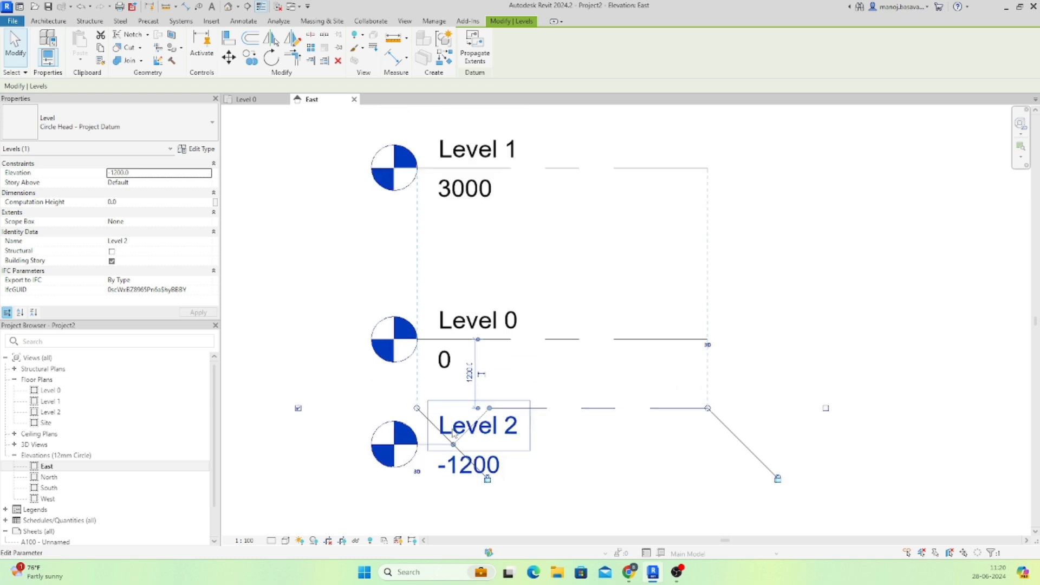
{"action": "left_click", "coordinate": [542, 459]}
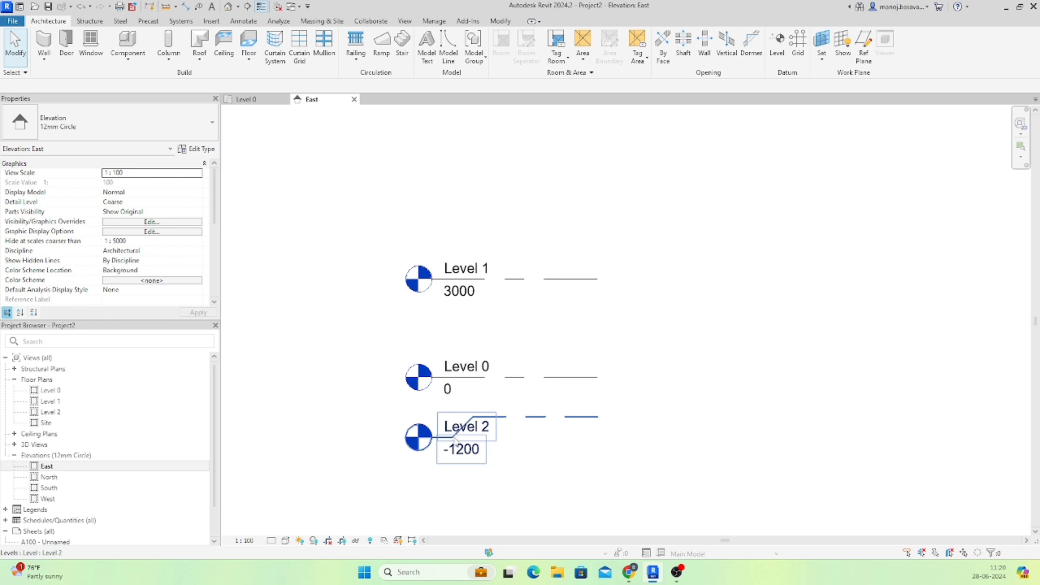
{"action": "left_click", "coordinate": [457, 445]}
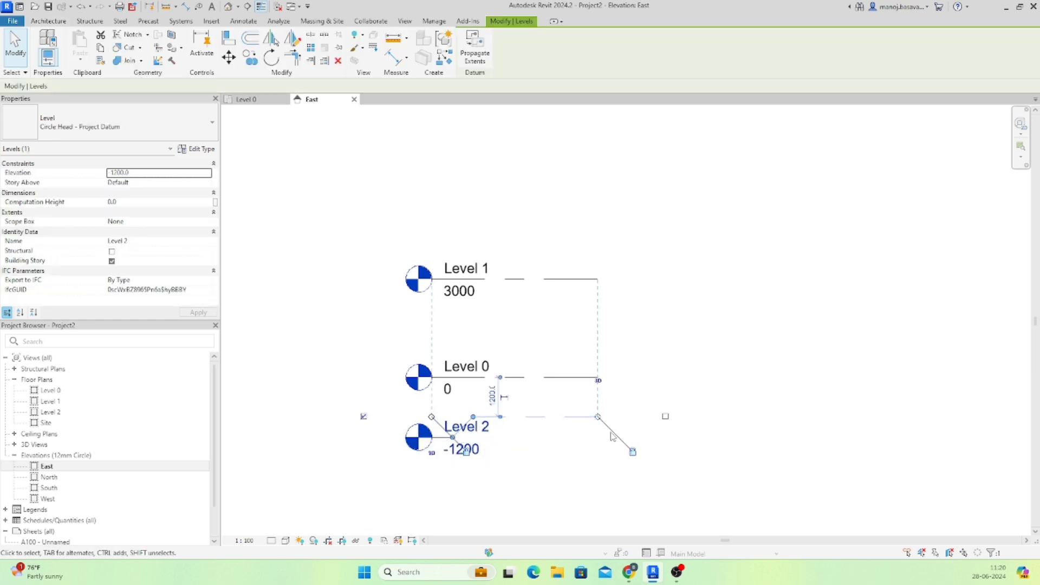
{"action": "left_click", "coordinate": [576, 470]}
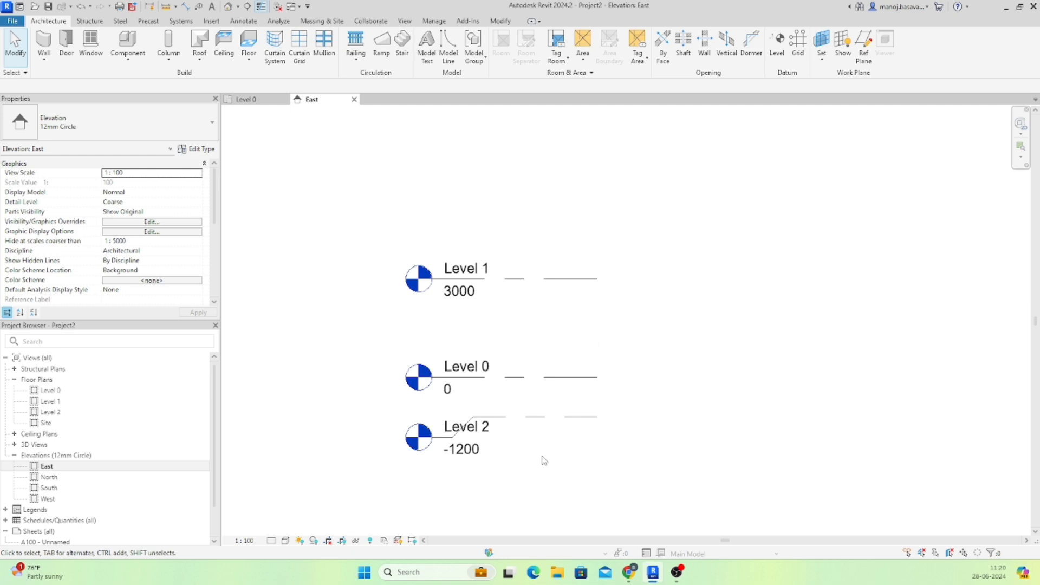
Step: Draw a new level about 3400 above Level 1, with both ends aligned to the existing levels
{"action": "left_click", "coordinate": [777, 46]}
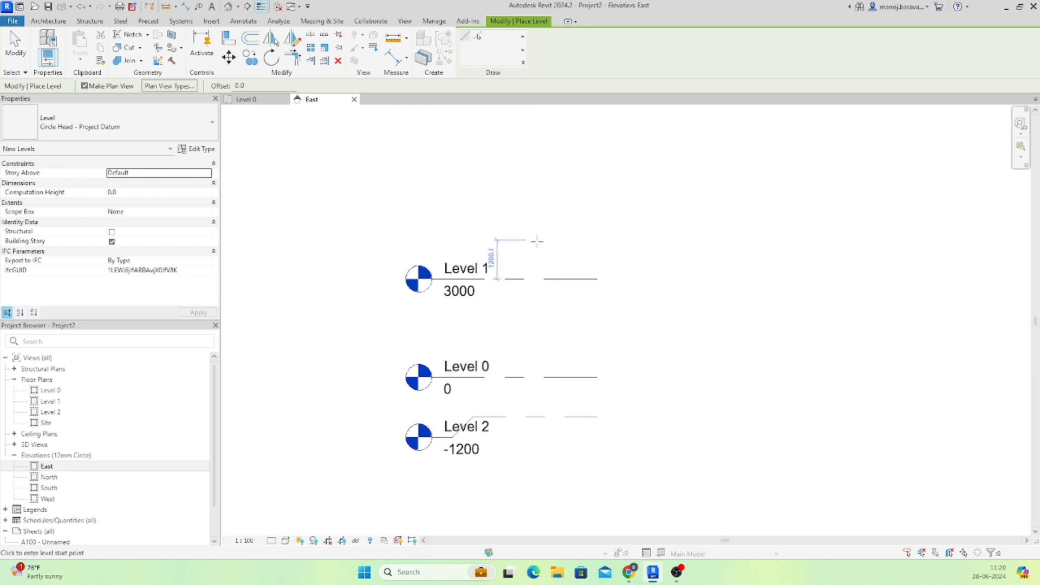
{"action": "left_click", "coordinate": [598, 179]}
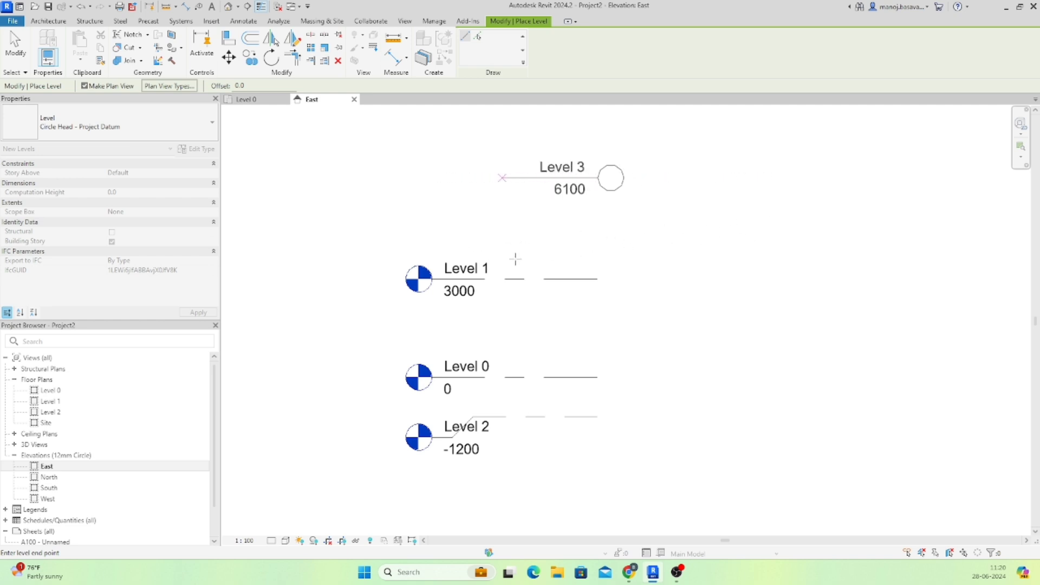
{"action": "key", "text": "Escape"}
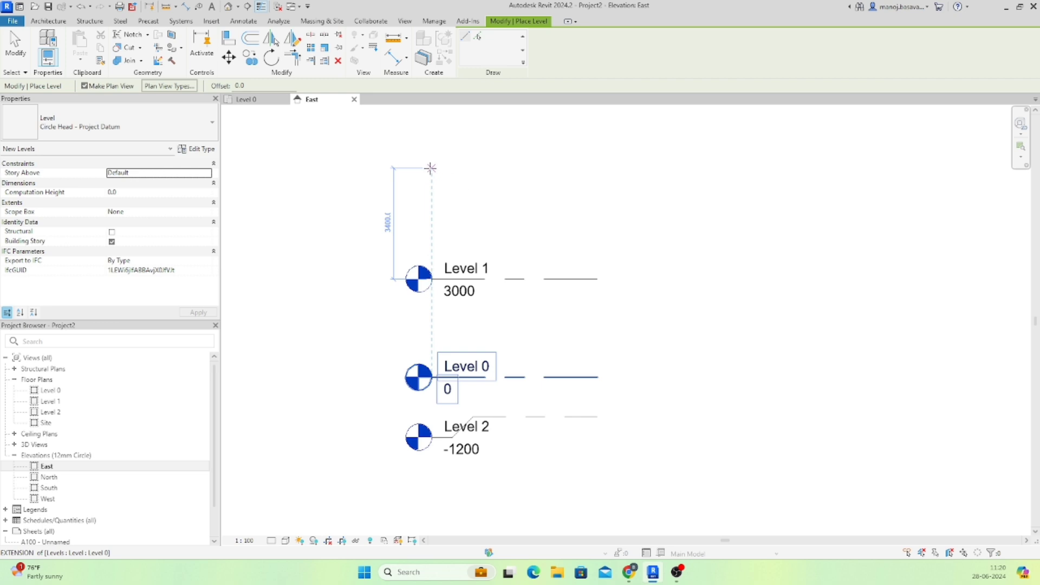
{"action": "left_click", "coordinate": [431, 169]}
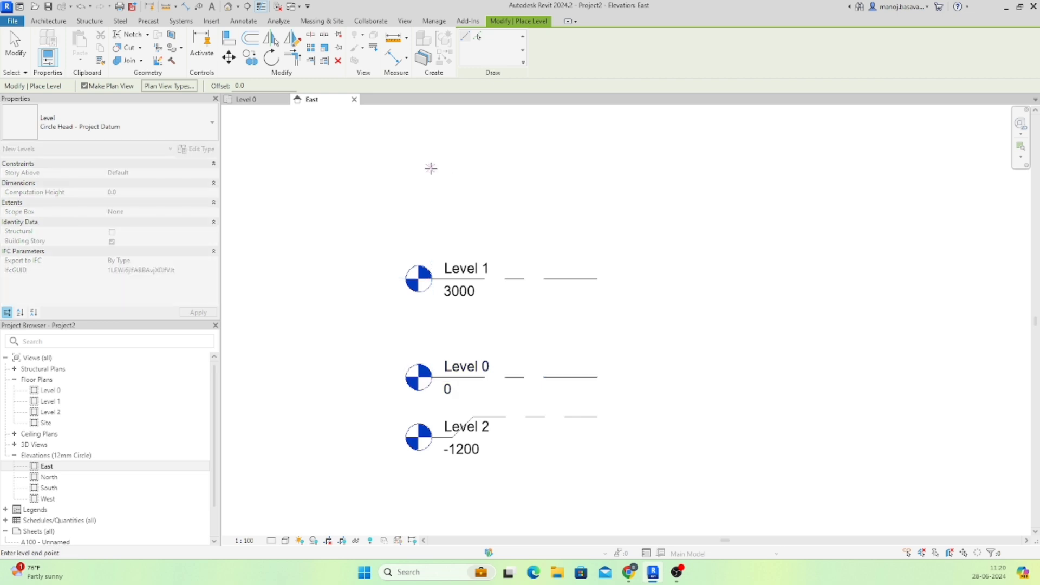
{"action": "left_click", "coordinate": [598, 180]}
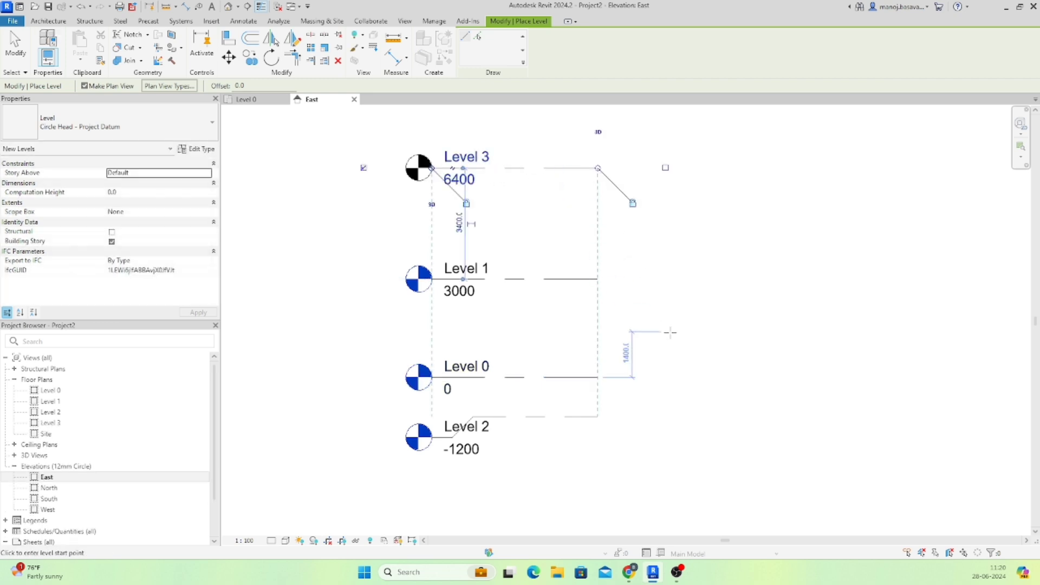
{"action": "key", "text": "Escape"}
{"action": "key", "text": "Escape"}
Step: Set the elevation of Level 3 to 6000
{"action": "left_click", "coordinate": [461, 182]}
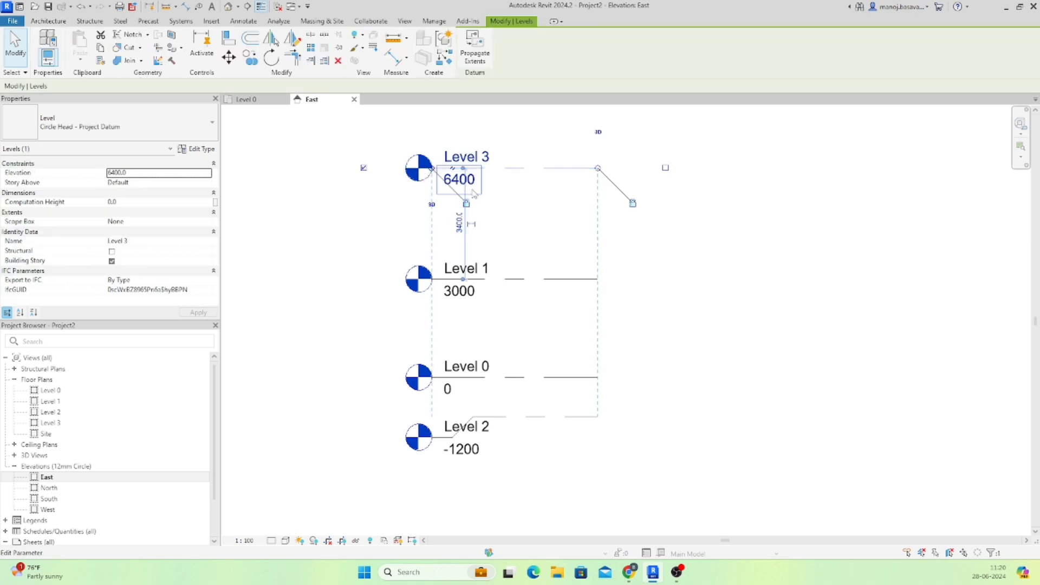
{"action": "left_click", "coordinate": [460, 180]}
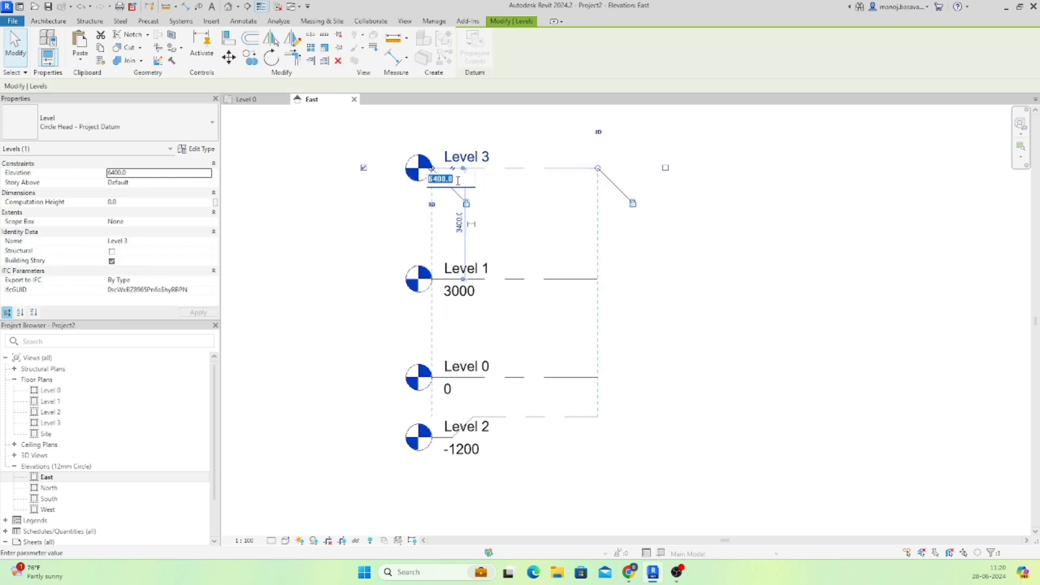
{"action": "left_click_drag", "start_coordinate": [458, 181], "coordinate": [430, 182]}
{"action": "type", "text": "6000"}
{"action": "key", "text": "Return"}
{"action": "left_click", "coordinate": [717, 326]}
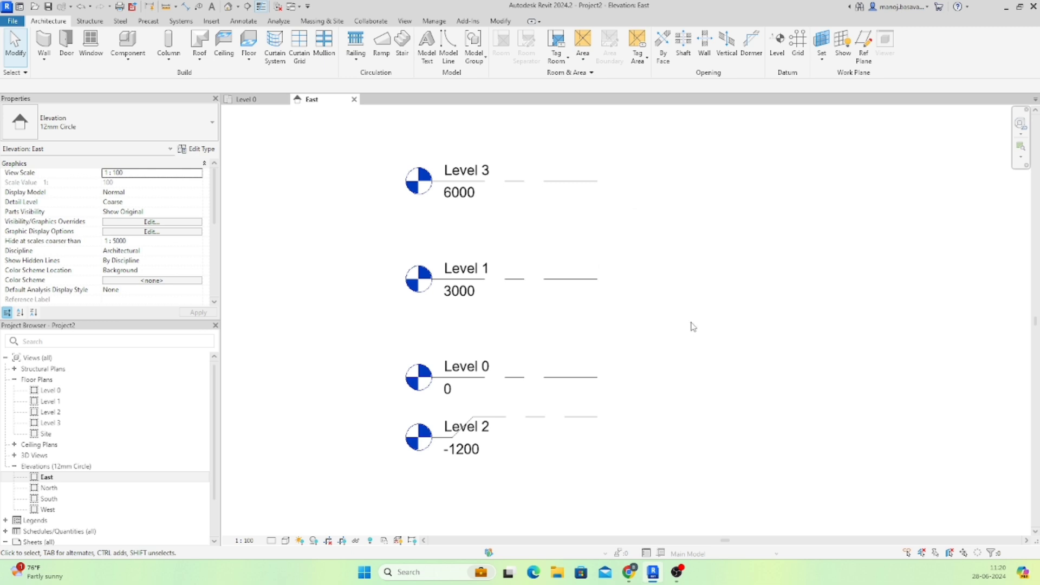
Step: Lengthen all the aligned level lines together by stretching the headless end of Level 2 outward to the right
{"action": "left_click", "coordinate": [563, 417]}
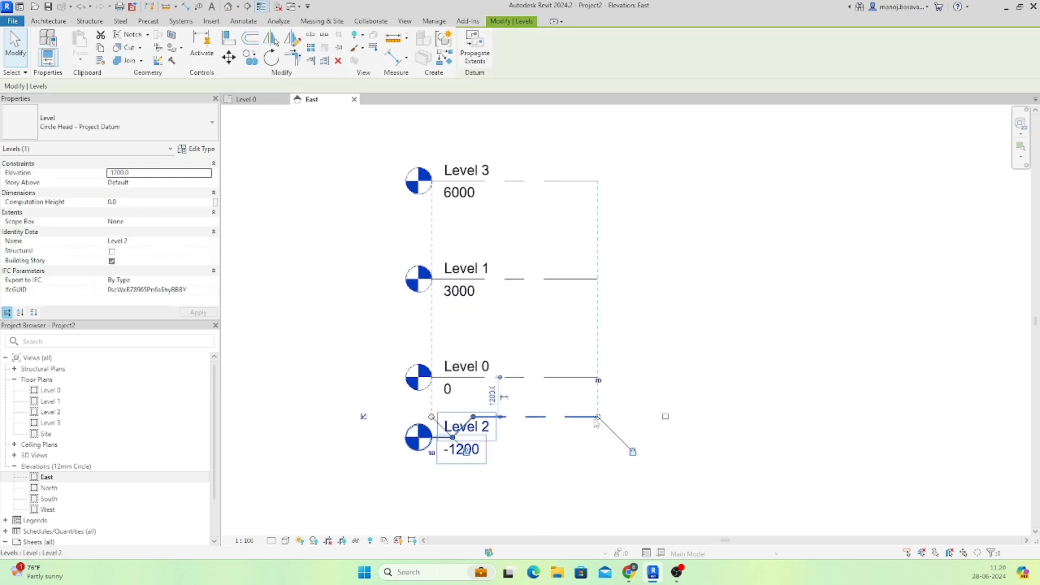
{"action": "left_click_drag", "start_coordinate": [597, 417], "coordinate": [916, 416]}
{"action": "left_click_drag", "start_coordinate": [916, 417], "coordinate": [891, 406]}
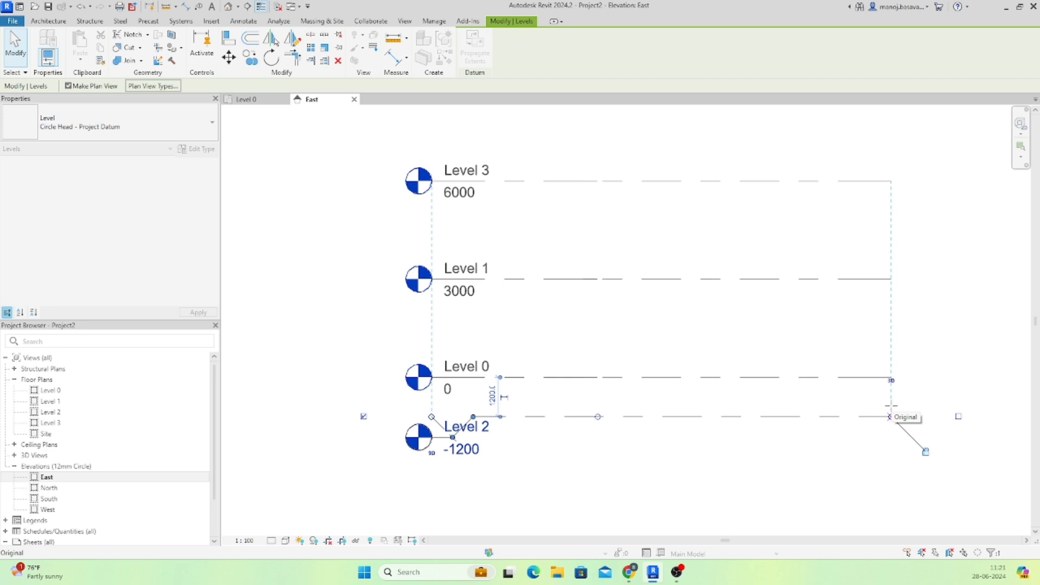
{"action": "left_click_drag", "start_coordinate": [891, 406], "coordinate": [892, 406]}
{"action": "scroll", "coordinate": [692, 353], "scroll_direction": "down", "scroll_amount": 3}
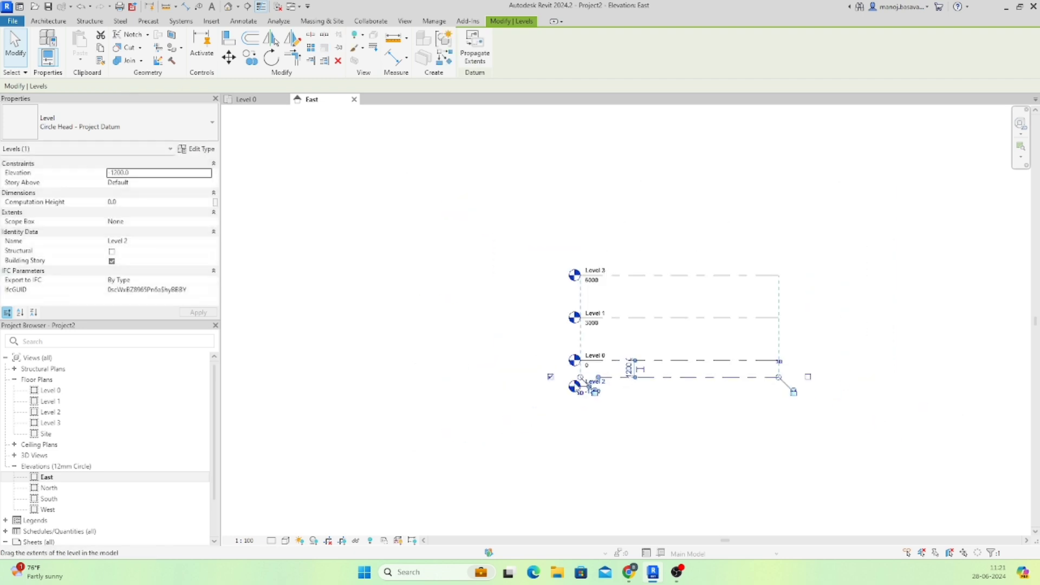
{"action": "scroll", "coordinate": [609, 417], "scroll_direction": "up", "scroll_amount": 2}
{"action": "left_click", "coordinate": [609, 416]}
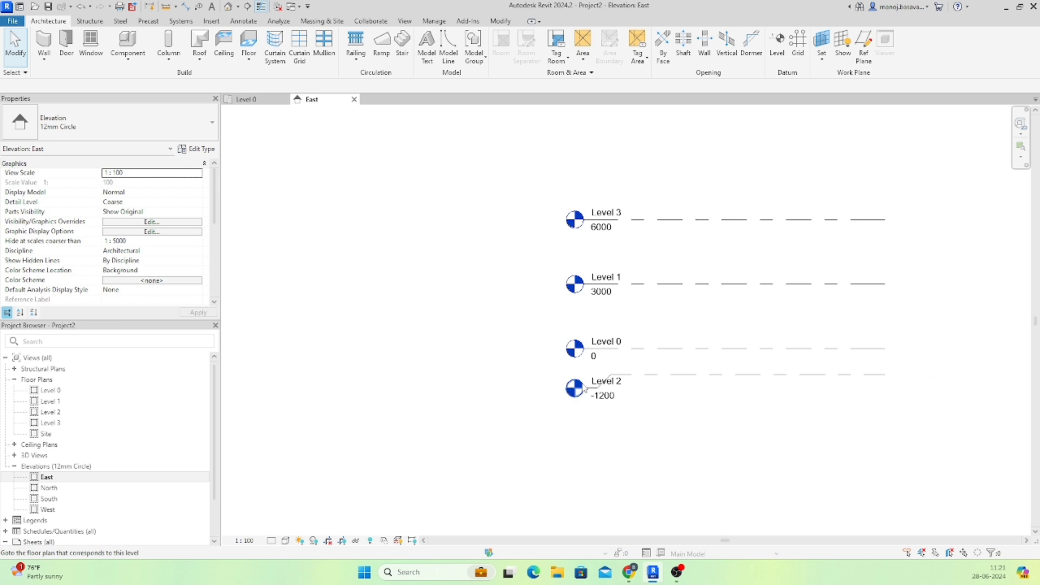
Step: Stretch the head end of Level 0 farther left so all the aligned level lines extend with it
{"action": "left_click", "coordinate": [587, 352]}
{"action": "left_click_drag", "start_coordinate": [584, 350], "coordinate": [473, 348]}
{"action": "left_click", "coordinate": [497, 474]}
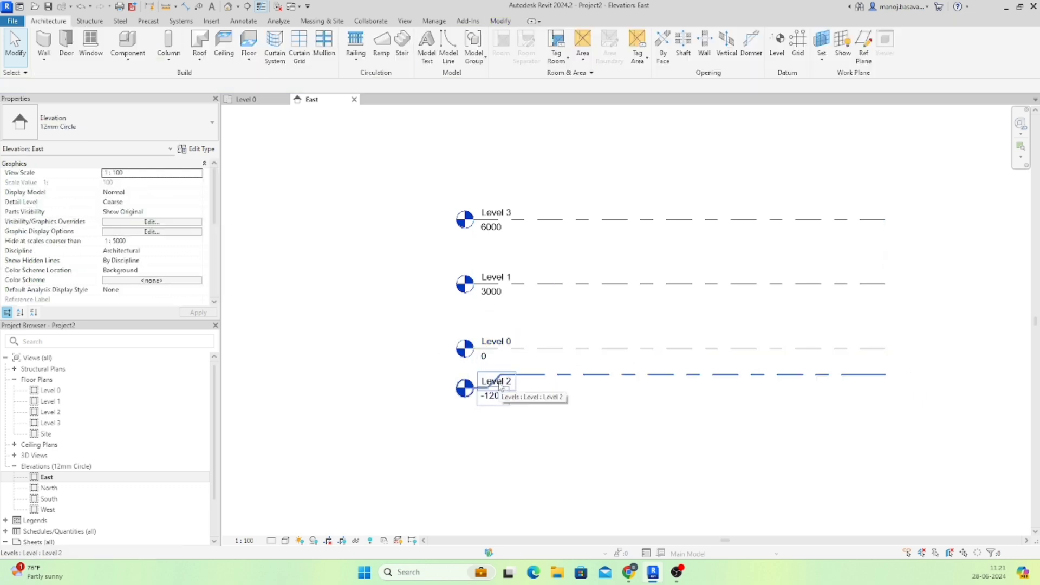
Step: Rename Level 0 as Ground Floor and have its corresponding views renamed as well
{"action": "scroll", "coordinate": [501, 390], "scroll_direction": "up", "scroll_amount": 3}
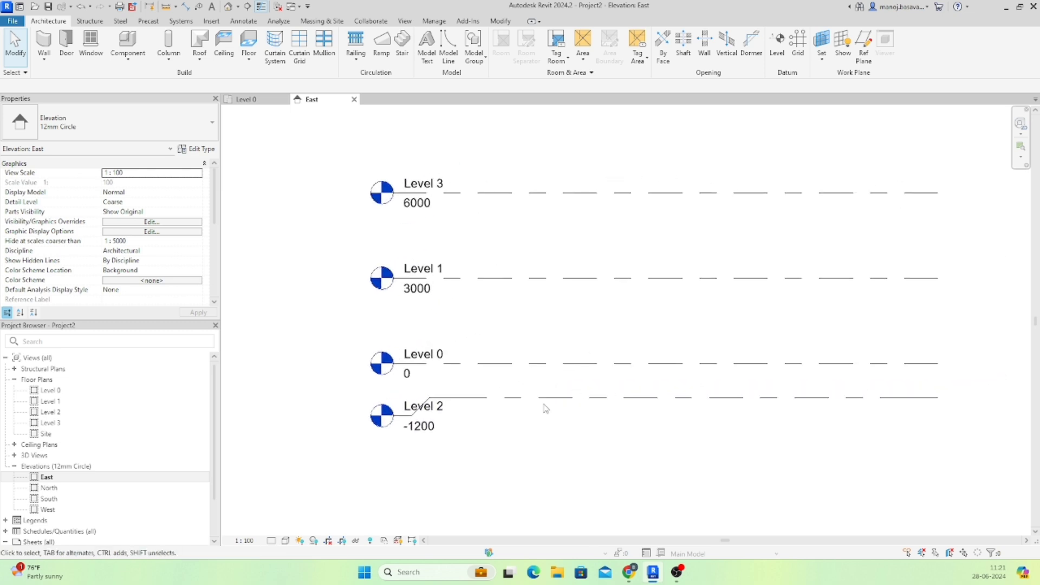
{"action": "left_click", "coordinate": [431, 360]}
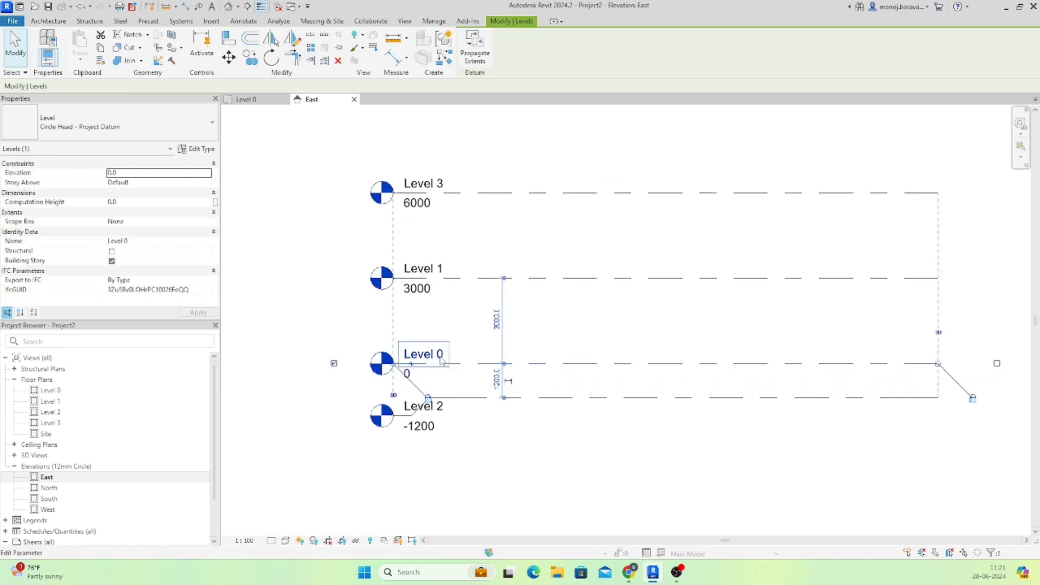
{"action": "left_click", "coordinate": [439, 353]}
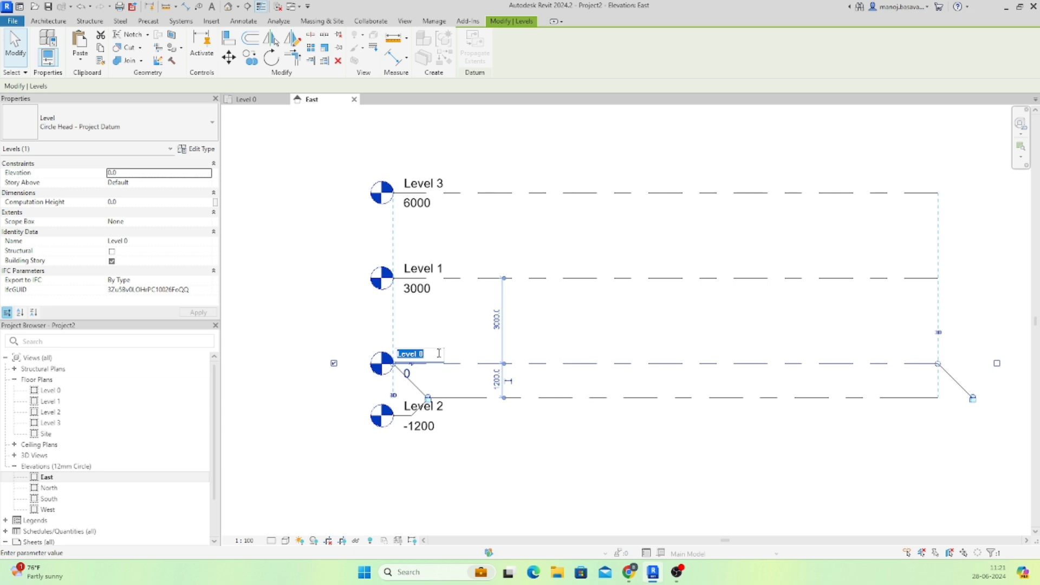
{"action": "key", "text": "Escape"}
{"action": "left_click", "coordinate": [439, 355]}
{"action": "type", "text": "Ground Floor"}
{"action": "key", "text": "Return"}
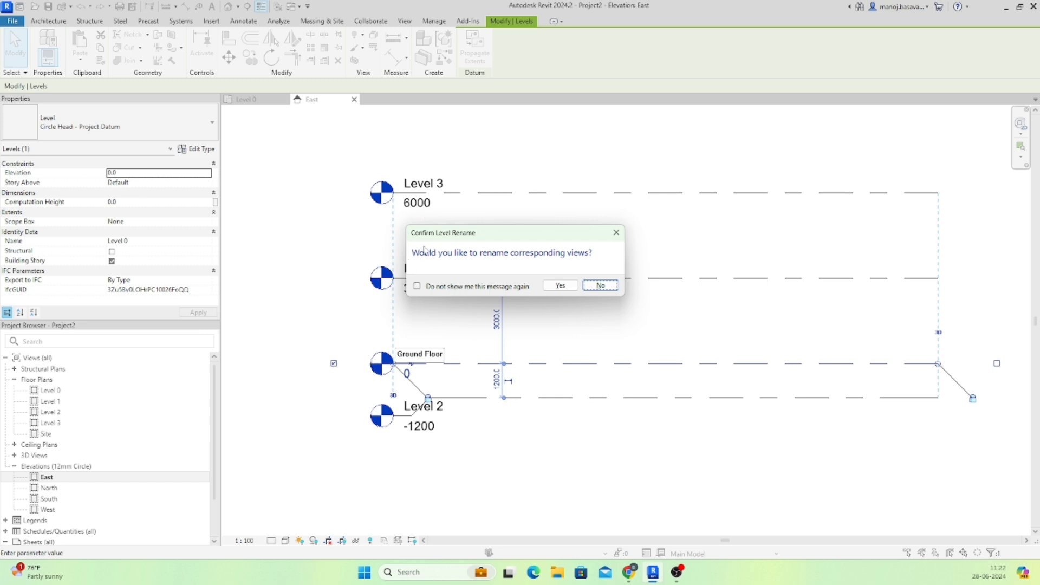
{"action": "left_click", "coordinate": [560, 286]}
{"action": "left_click", "coordinate": [410, 364]}
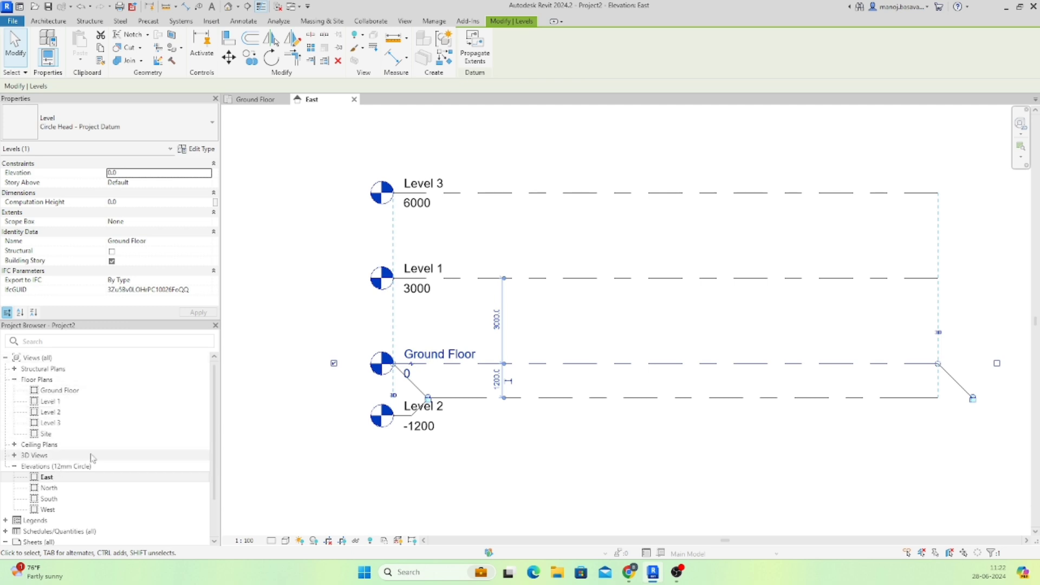
Step: Rename Level 1 as First Floor and apply the new name to its corresponding views
{"action": "left_click", "coordinate": [432, 267]}
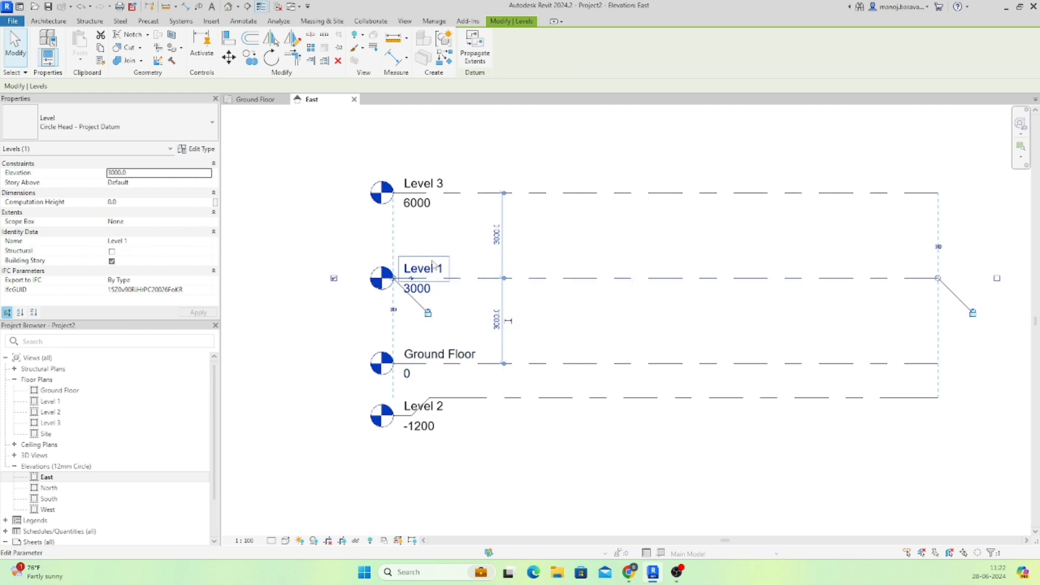
{"action": "left_click", "coordinate": [433, 262]}
{"action": "left_click_drag", "start_coordinate": [432, 268], "coordinate": [390, 268]}
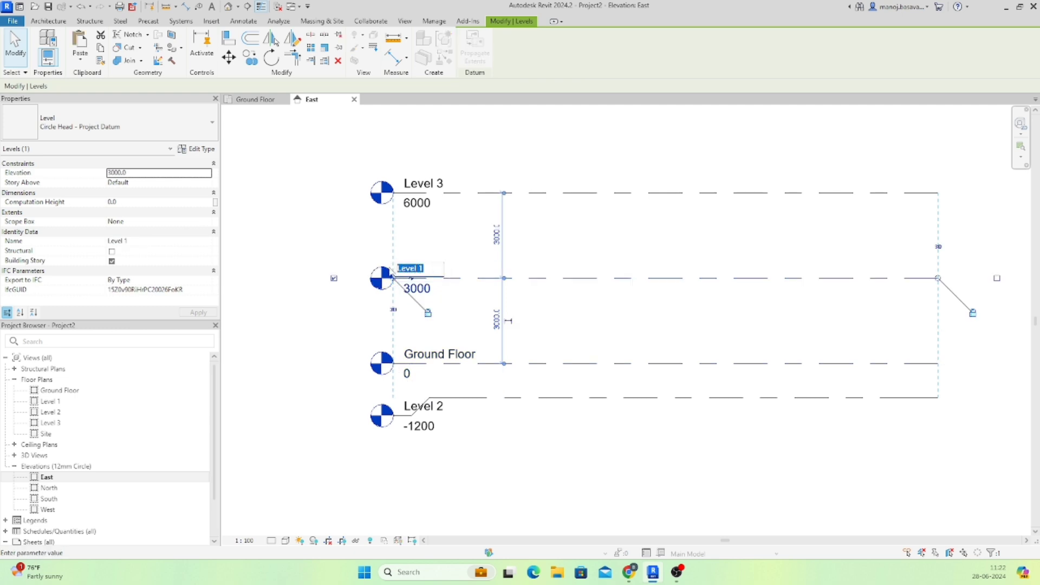
{"action": "type", "text": "Fir"}
{"action": "left_click", "coordinate": [318, 339]}
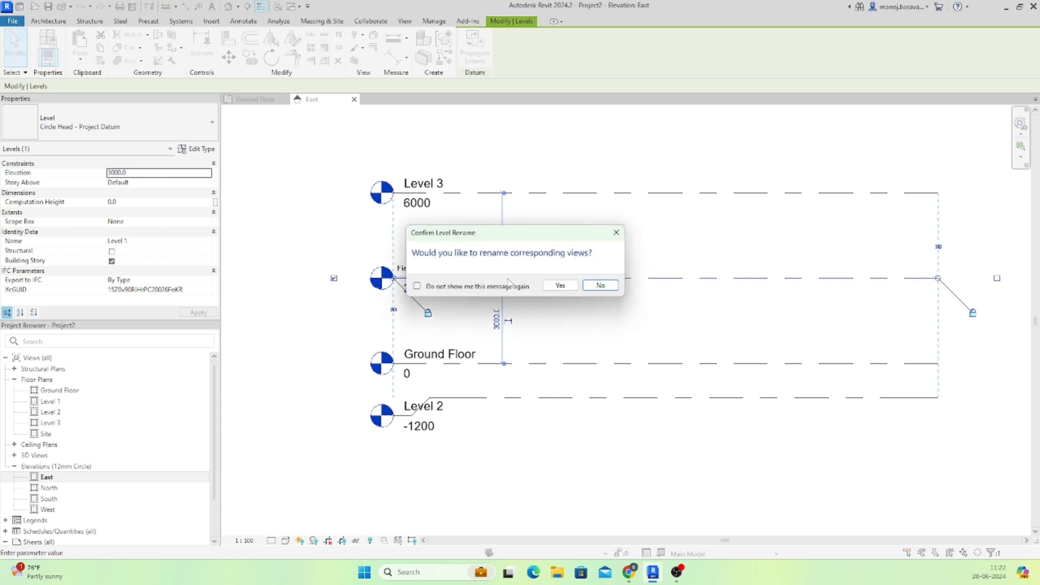
{"action": "left_click", "coordinate": [417, 286]}
{"action": "left_click", "coordinate": [561, 285]}
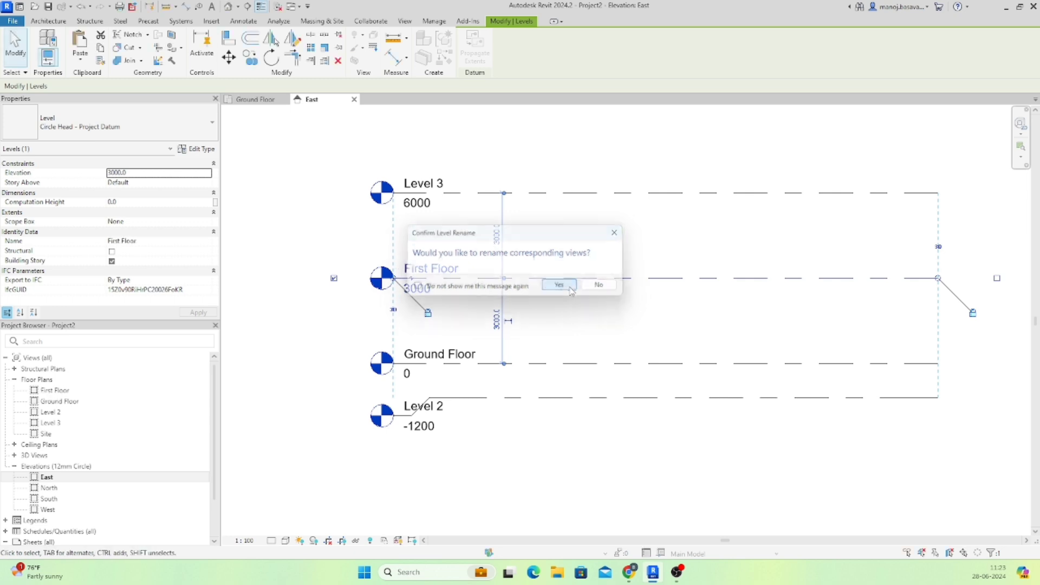
Step: Rename Level 3 as Second Floor, including its corresponding views
{"action": "left_click", "coordinate": [417, 184]}
{"action": "left_click", "coordinate": [433, 183]}
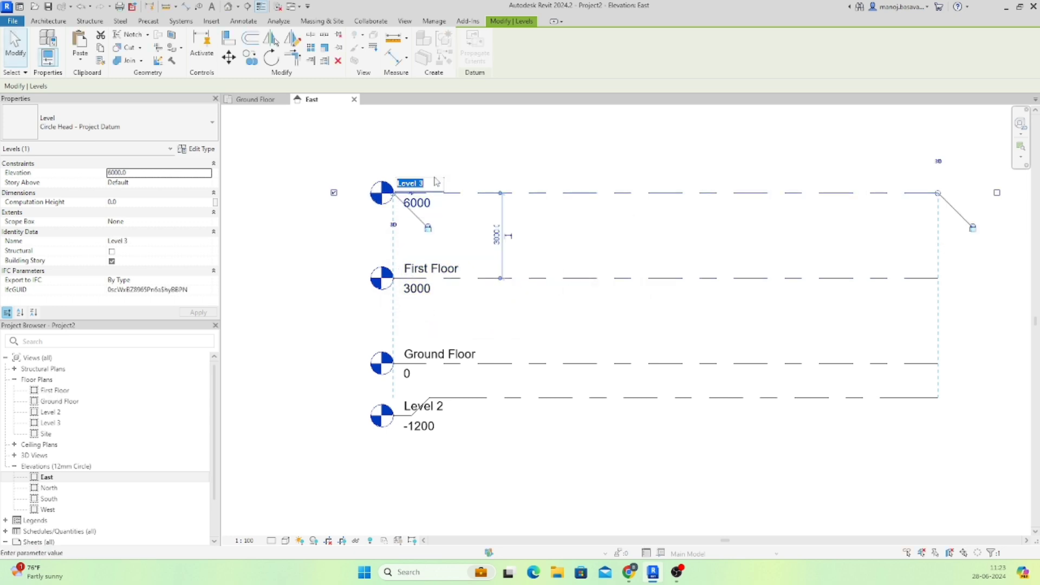
{"action": "type", "text": "Second Floor"}
{"action": "key", "text": "Return"}
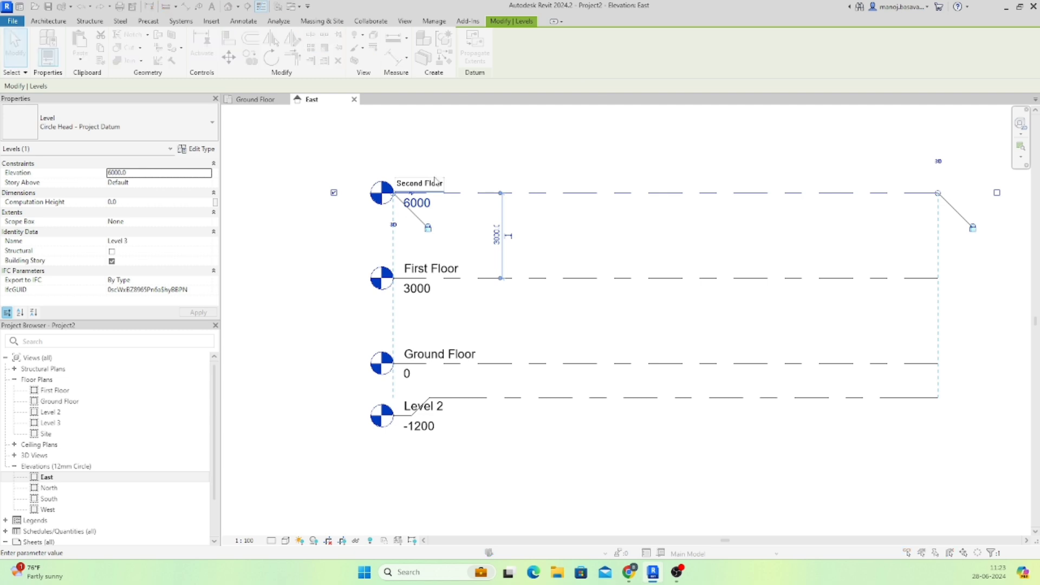
{"action": "key", "text": "Left"}
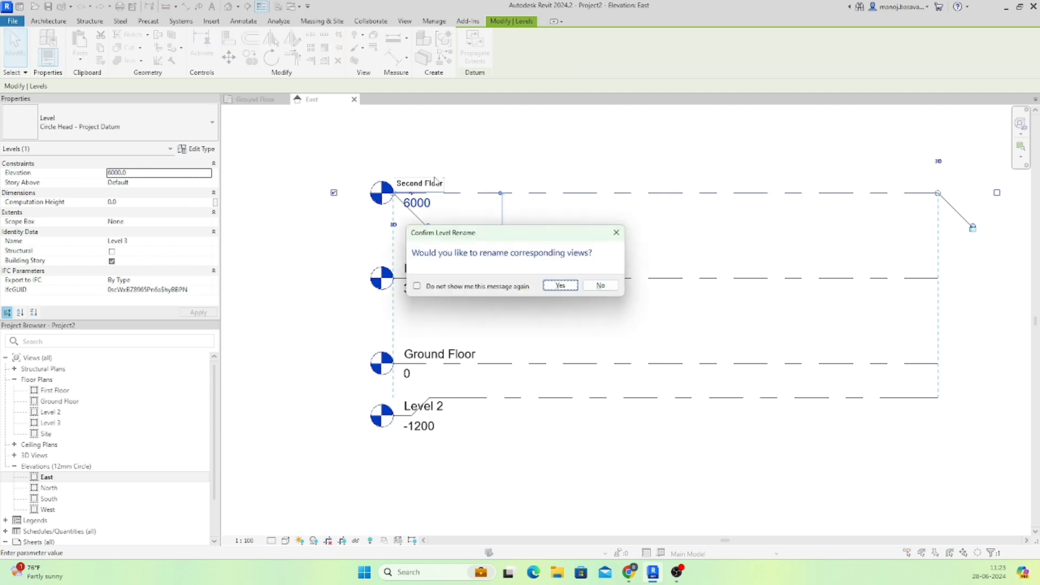
{"action": "key", "text": "Return"}
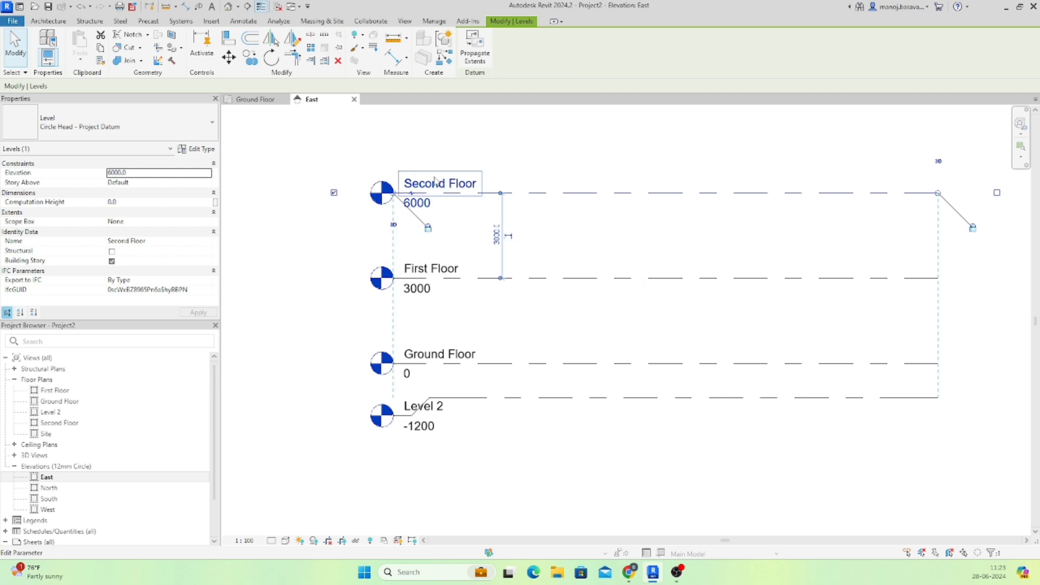
{"action": "key", "text": "Escape"}
Step: Rename Level 2, the level at -1200, as Foundation Floor together with its corresponding views
{"action": "left_click", "coordinate": [416, 406]}
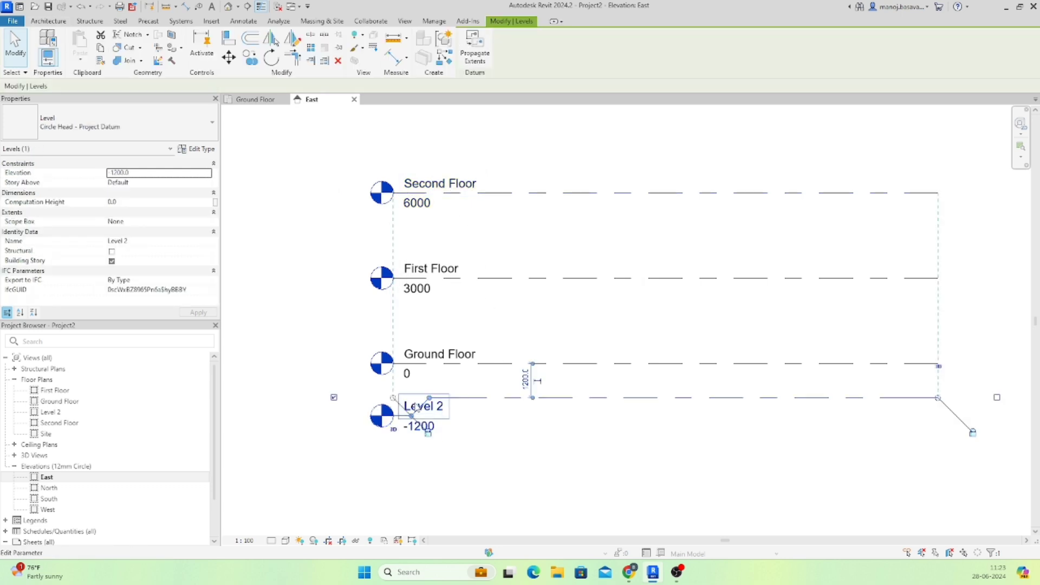
{"action": "left_click", "coordinate": [416, 406]}
{"action": "type", "text": "r"}
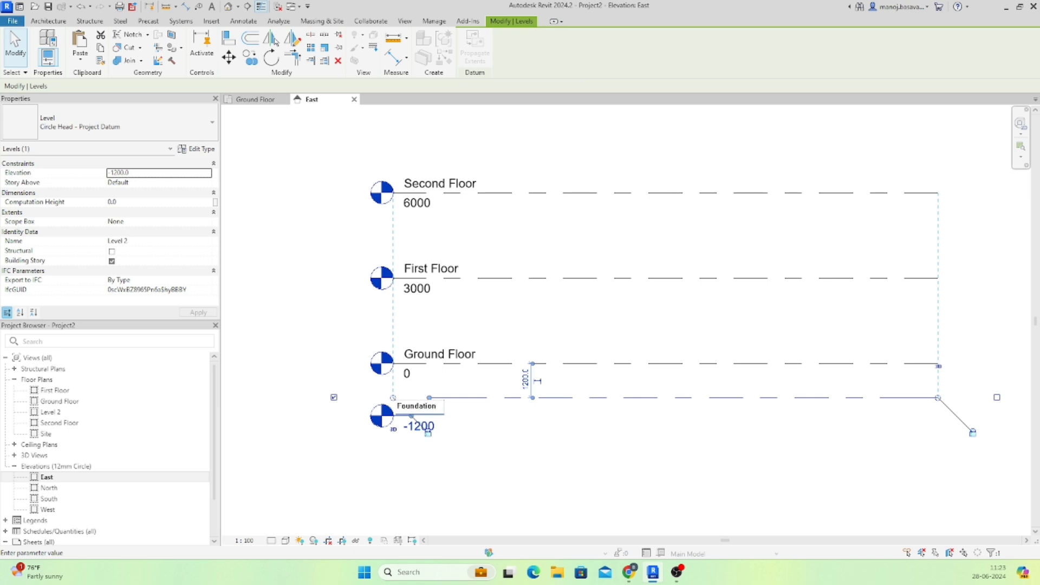
{"action": "type", "text": "oundation Floor"}
{"action": "key", "text": "Return"}
{"action": "left_click", "coordinate": [560, 286]}
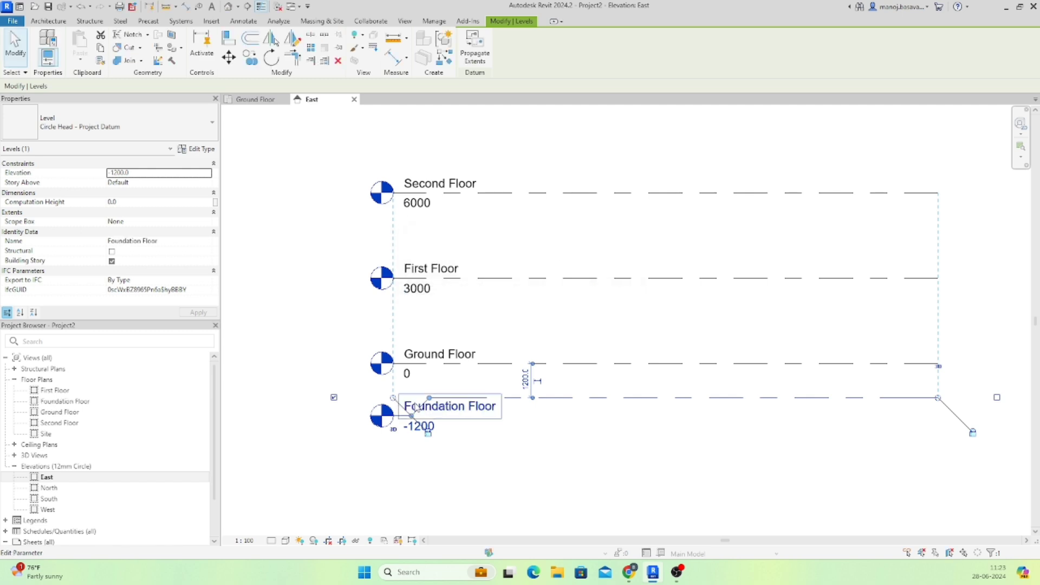
{"action": "left_click", "coordinate": [574, 453]}
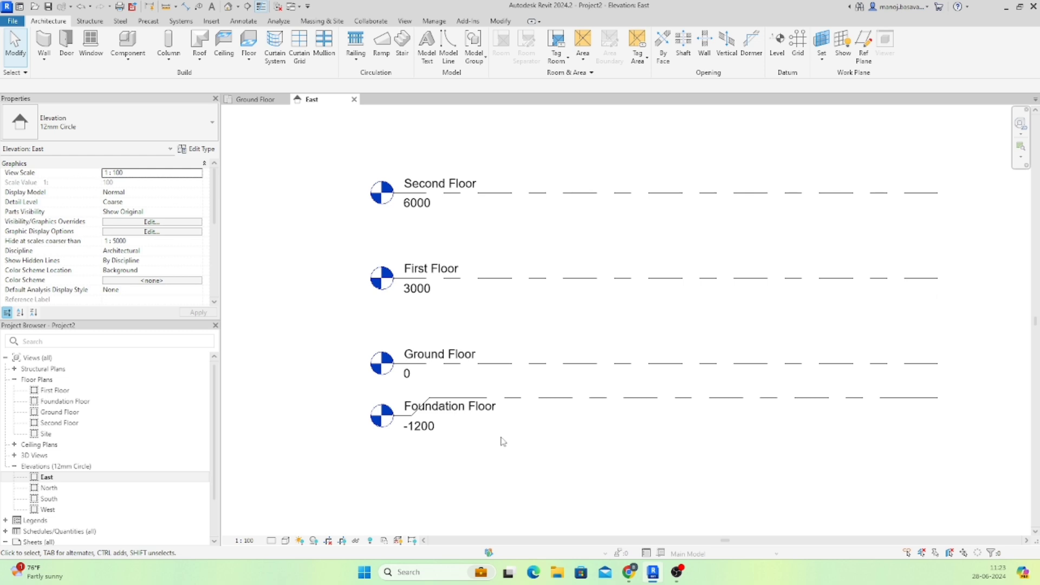
Step: Draw a single horizontal wall about 12900 mm long in the middle of the Ground Floor plan
{"action": "scroll", "coordinate": [503, 442], "scroll_direction": "down", "scroll_amount": 5}
{"action": "scroll", "coordinate": [482, 332], "scroll_direction": "up", "scroll_amount": 5}
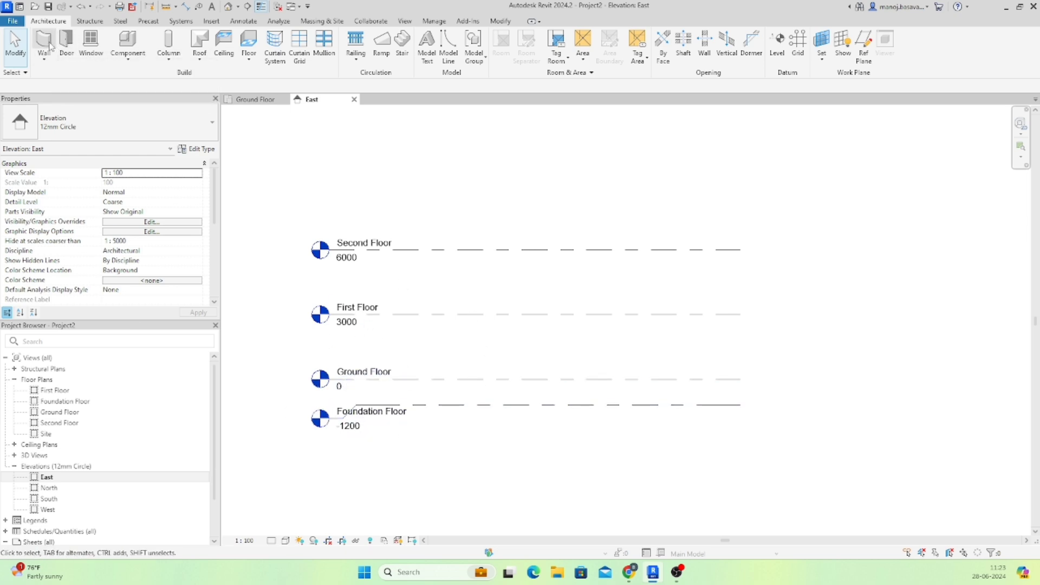
{"action": "left_click", "coordinate": [255, 100]}
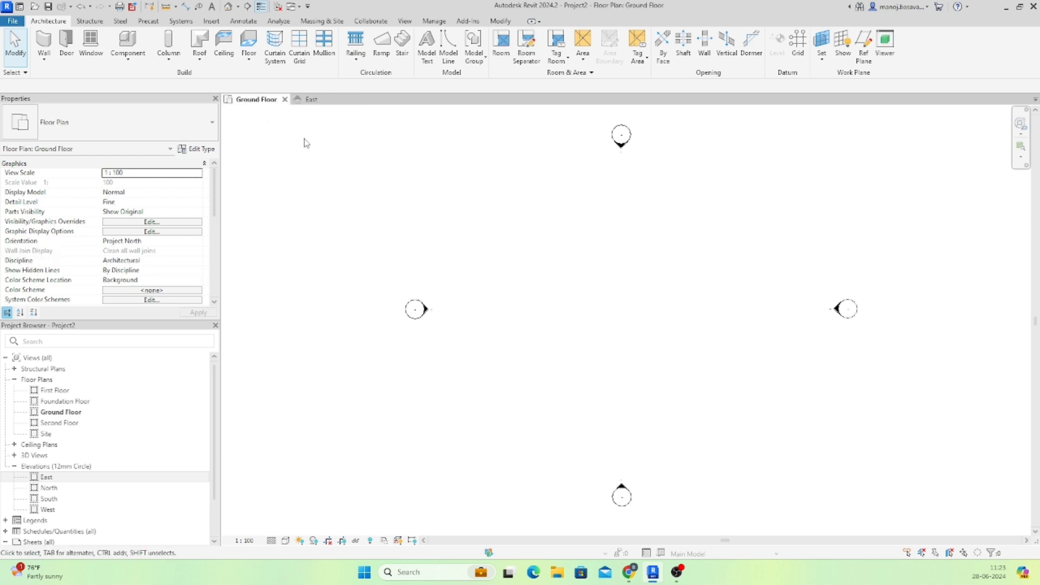
{"action": "left_click", "coordinate": [43, 41]}
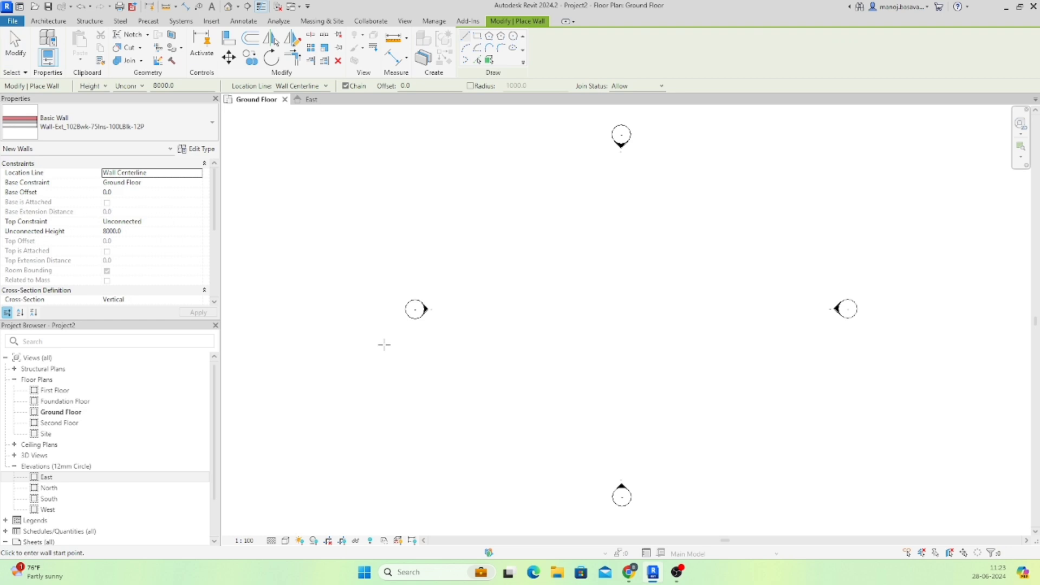
{"action": "left_click", "coordinate": [509, 302]}
{"action": "left_click", "coordinate": [712, 301]}
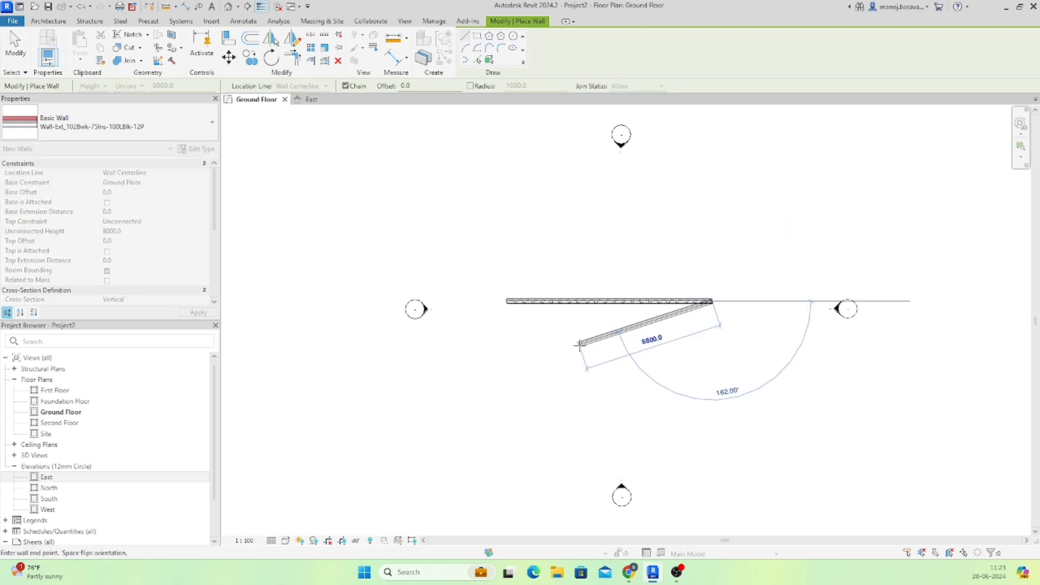
{"action": "key", "text": "Escape"}
{"action": "key", "text": "Escape"}
Step: Set the top constraint of the horizontal wall to Up to level: First Floor
{"action": "left_click", "coordinate": [615, 302]}
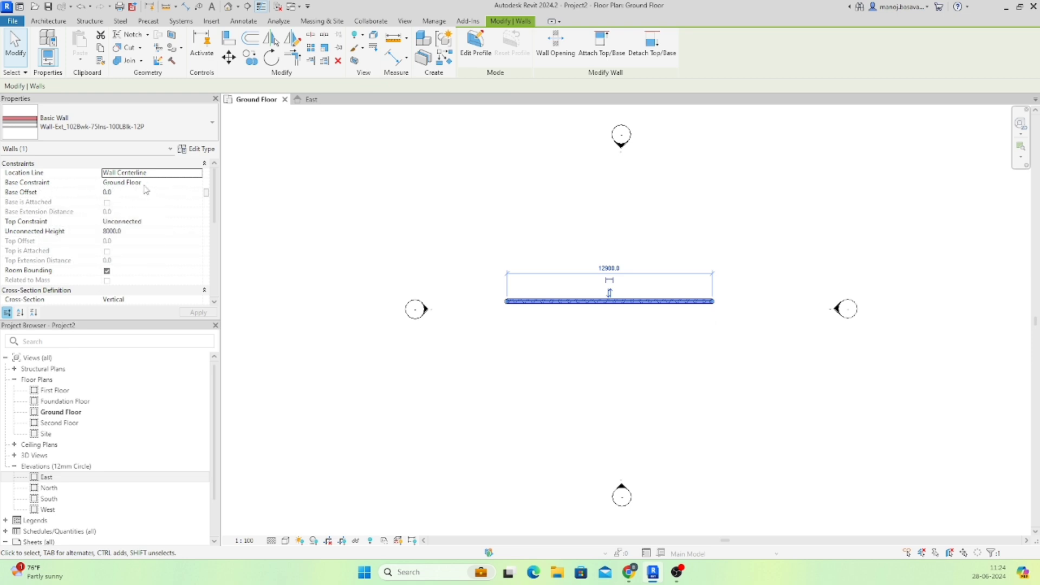
{"action": "left_click", "coordinate": [197, 221]}
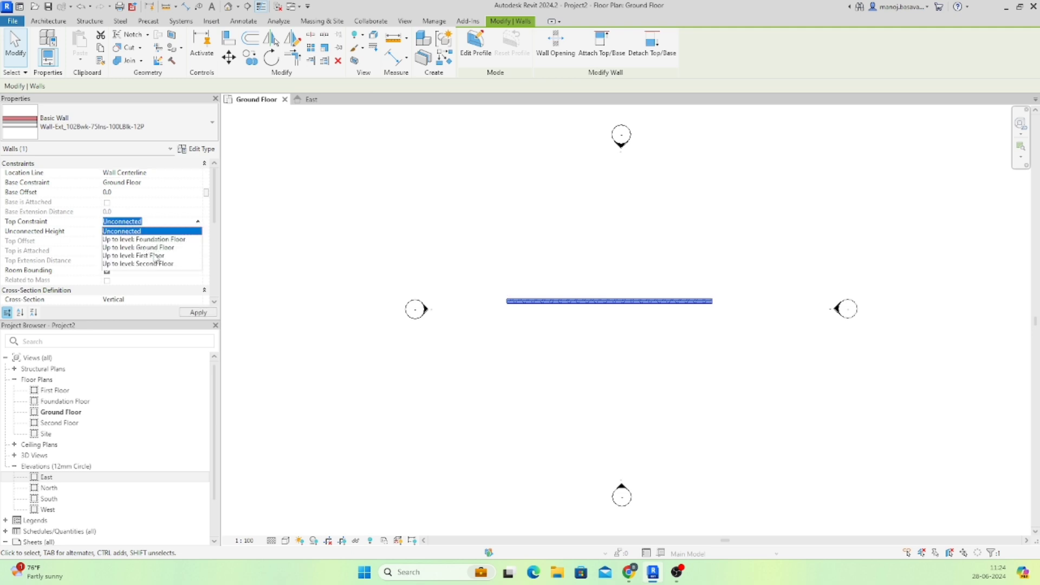
{"action": "left_click", "coordinate": [156, 255]}
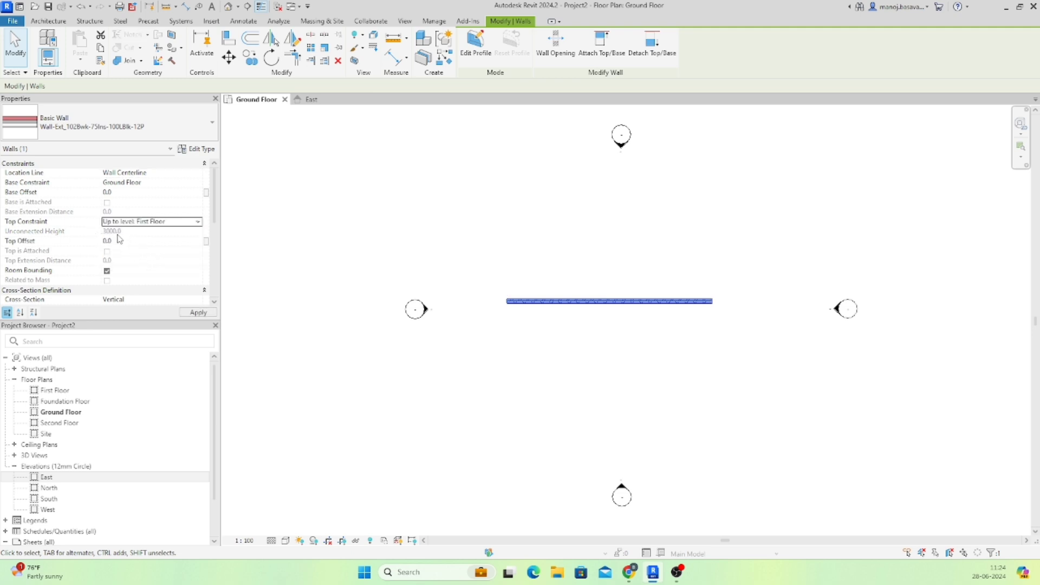
{"action": "left_click", "coordinate": [198, 314]}
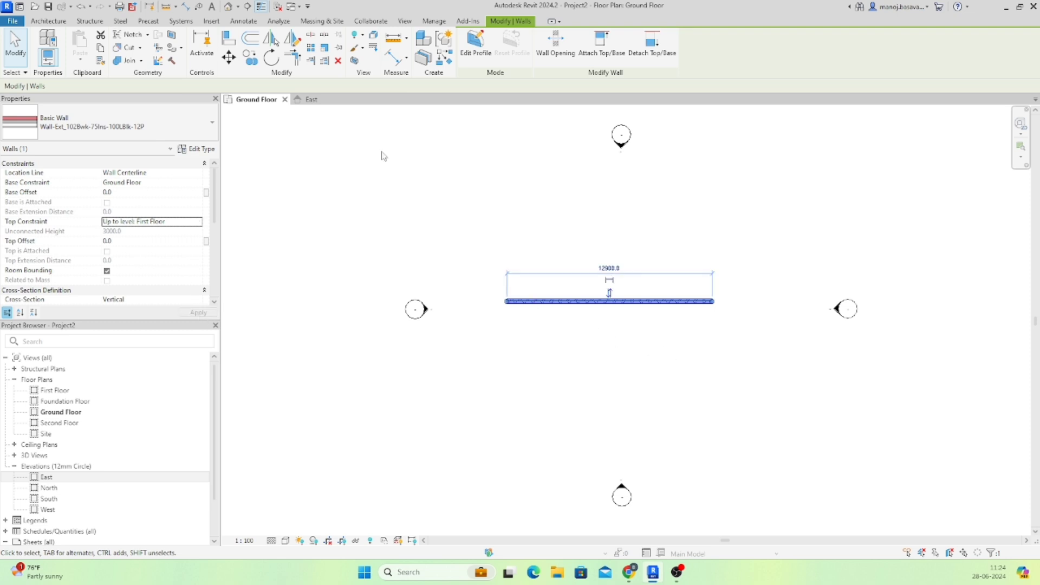
Step: In the East elevation, move the First Floor level up to about 3700 and return it to 3000 to test the wall's top constraint
{"action": "left_click", "coordinate": [309, 100]}
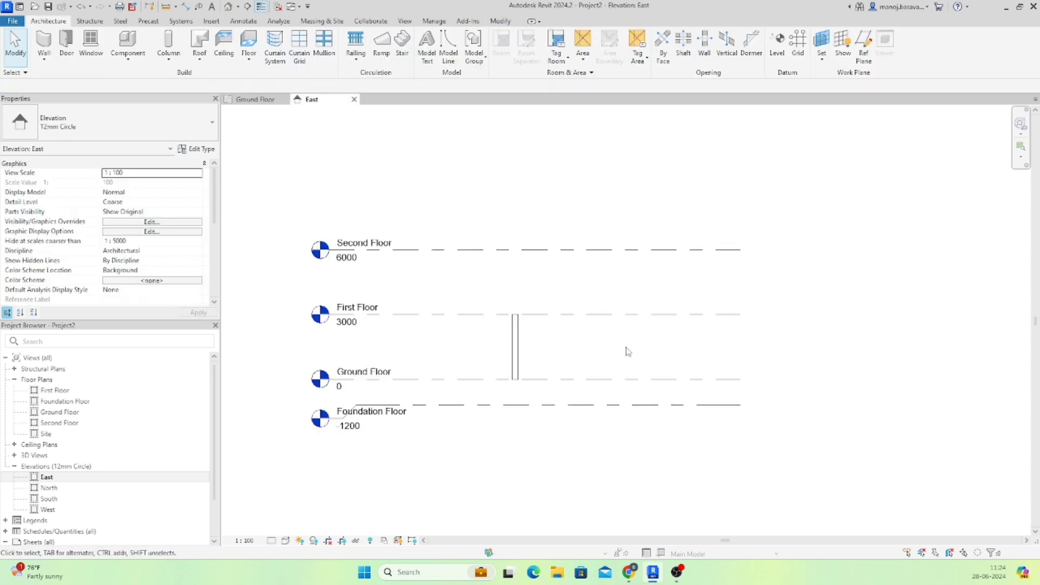
{"action": "left_click", "coordinate": [591, 314]}
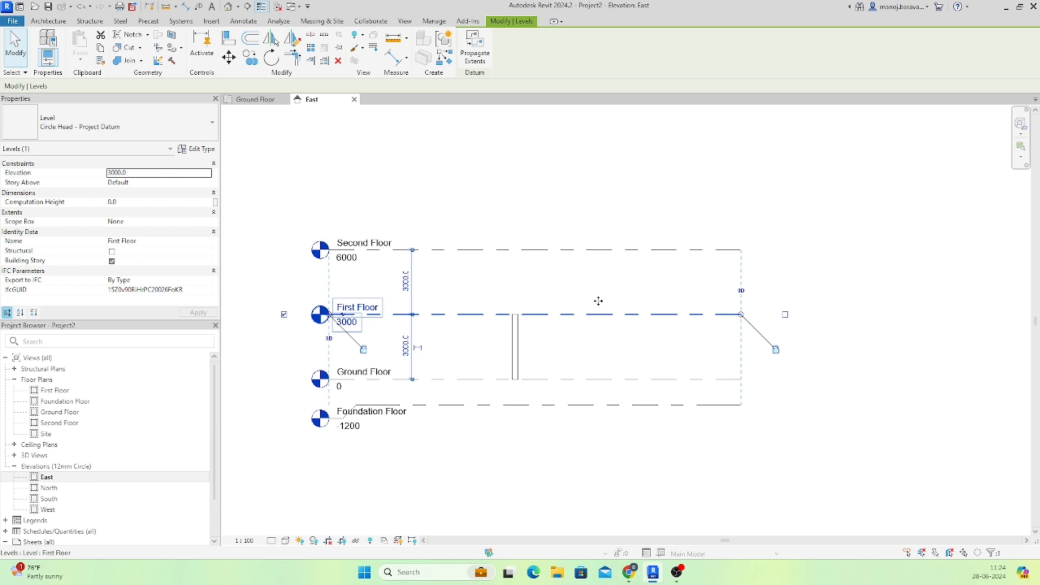
{"action": "mouse_move", "coordinate": [598, 301]}
{"action": "left_mouse_down"}
{"action": "mouse_move", "coordinate": [599, 286]}
{"action": "mouse_move", "coordinate": [602, 301]}
{"action": "left_mouse_up"}
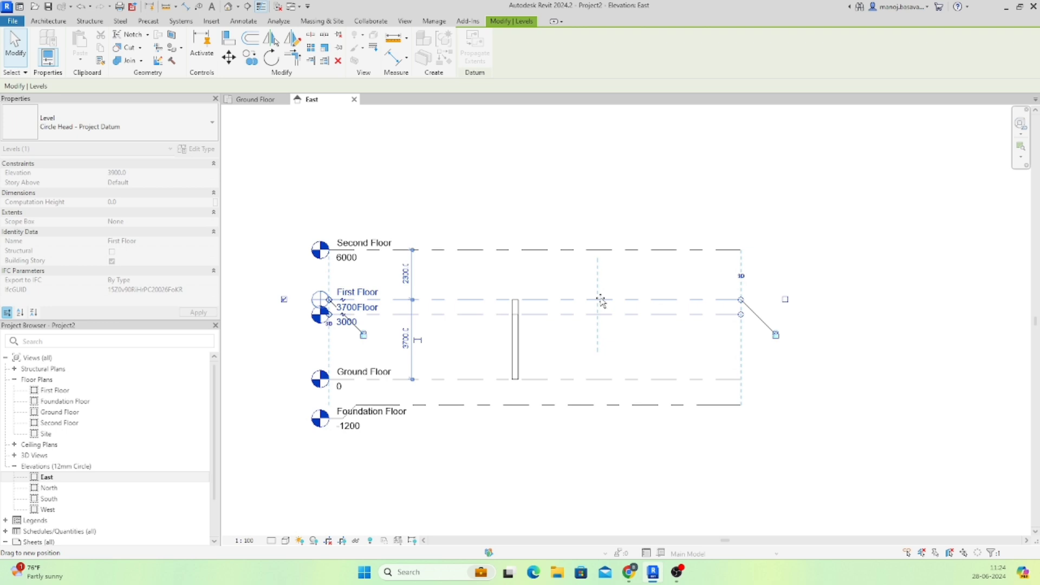
{"action": "left_click_drag", "start_coordinate": [602, 300], "coordinate": [592, 315]}
{"action": "left_click", "coordinate": [610, 345]}
{"action": "left_click", "coordinate": [581, 297]}
{"action": "left_click", "coordinate": [581, 301]}
{"action": "left_click", "coordinate": [582, 297]}
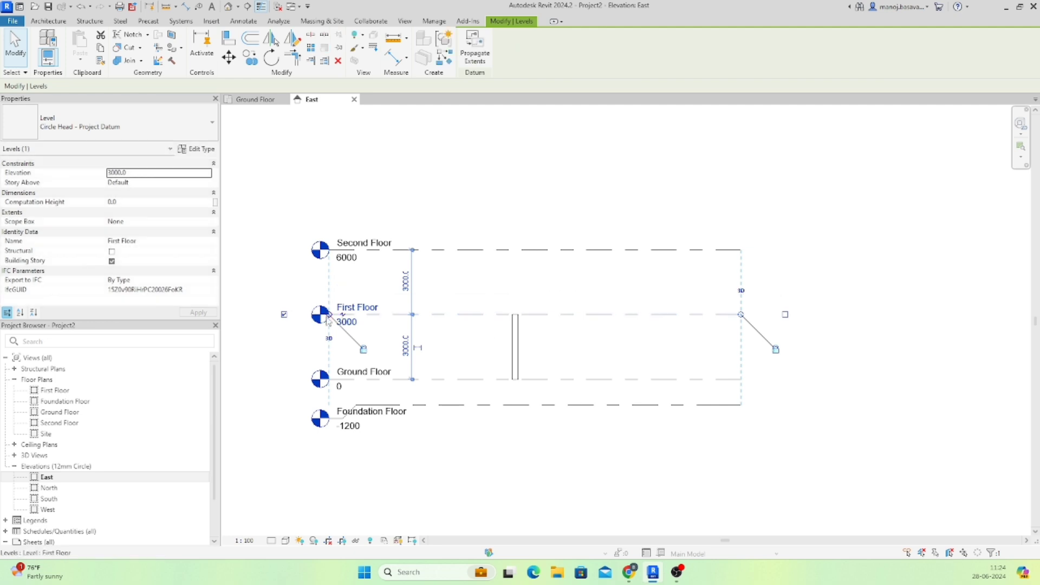
{"action": "left_click", "coordinate": [669, 346]}
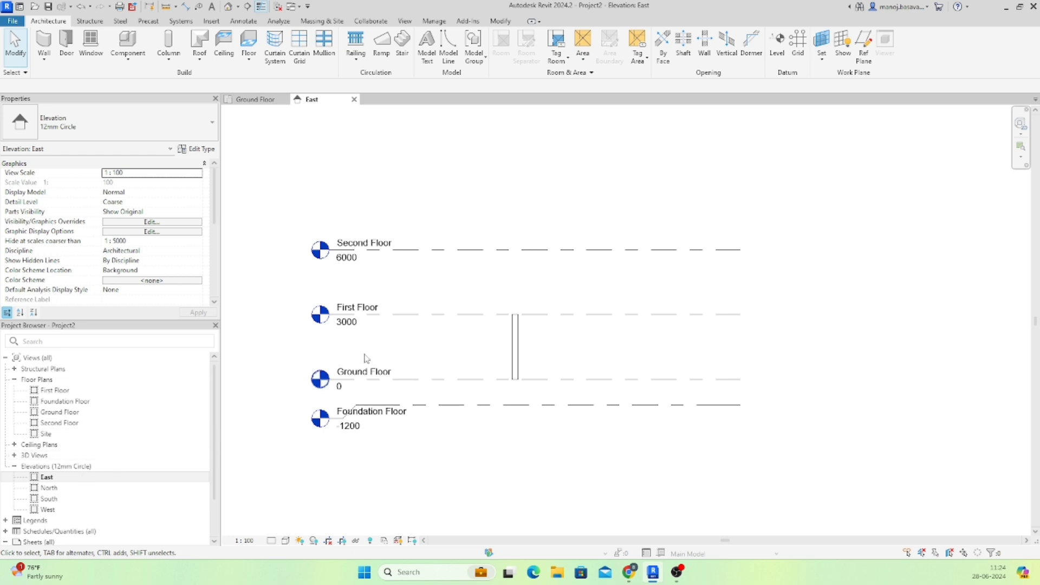
Step: Delete the horizontal test wall from the Ground Floor plan
{"action": "left_click", "coordinate": [255, 100]}
{"action": "left_click", "coordinate": [616, 302]}
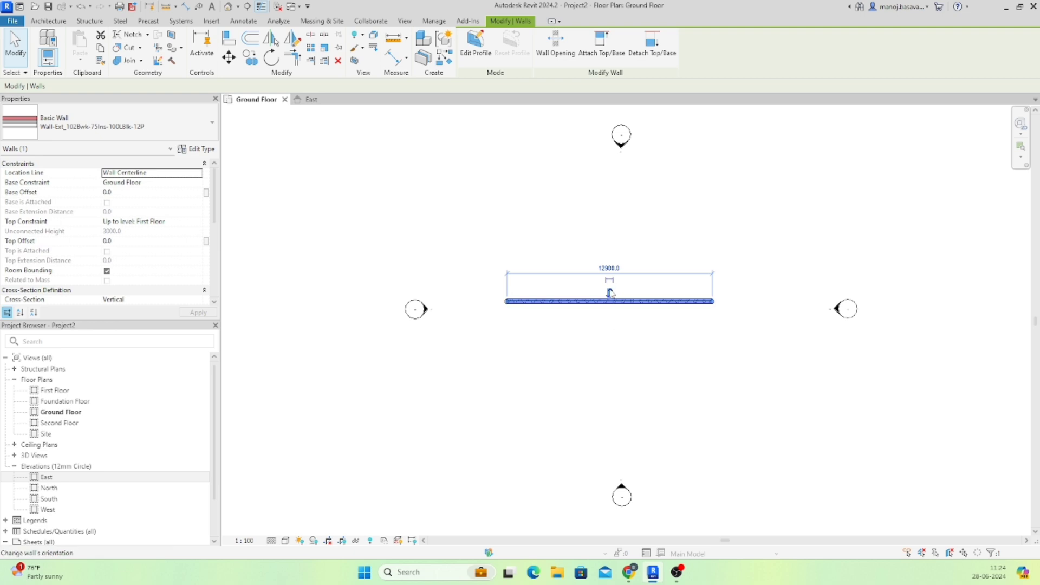
{"action": "key", "text": "Delete"}
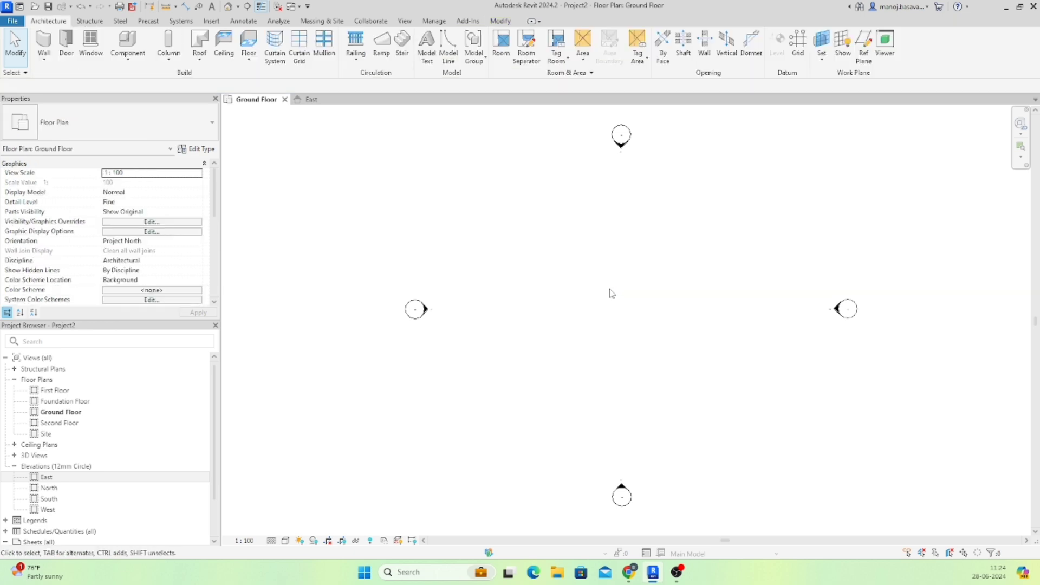
Step: Draw a horizontal grid line across the Ground Floor plan, between the north elevation marker and the east and west markers
{"action": "left_click", "coordinate": [798, 51]}
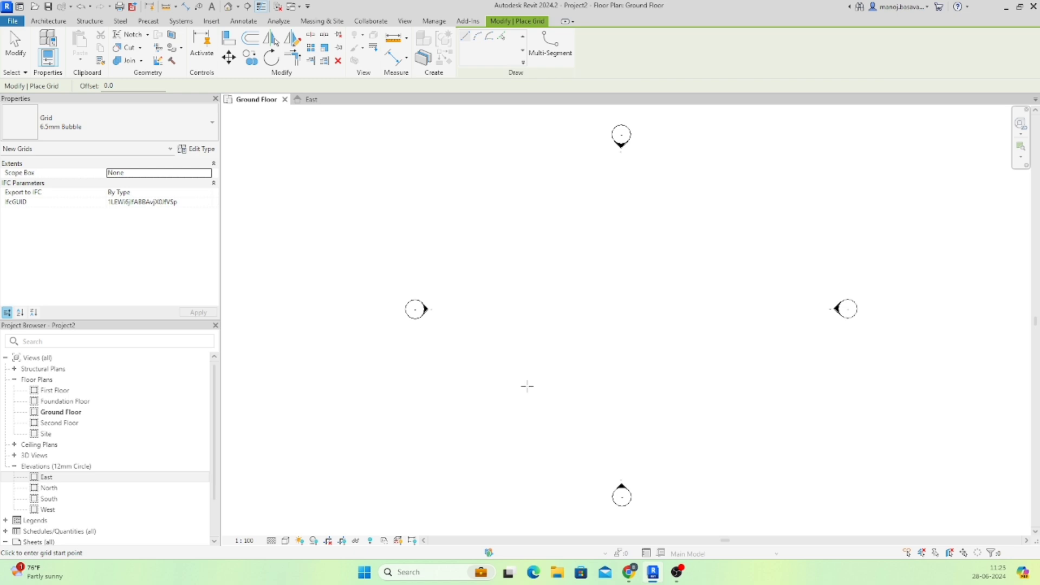
{"action": "left_click", "coordinate": [502, 216]}
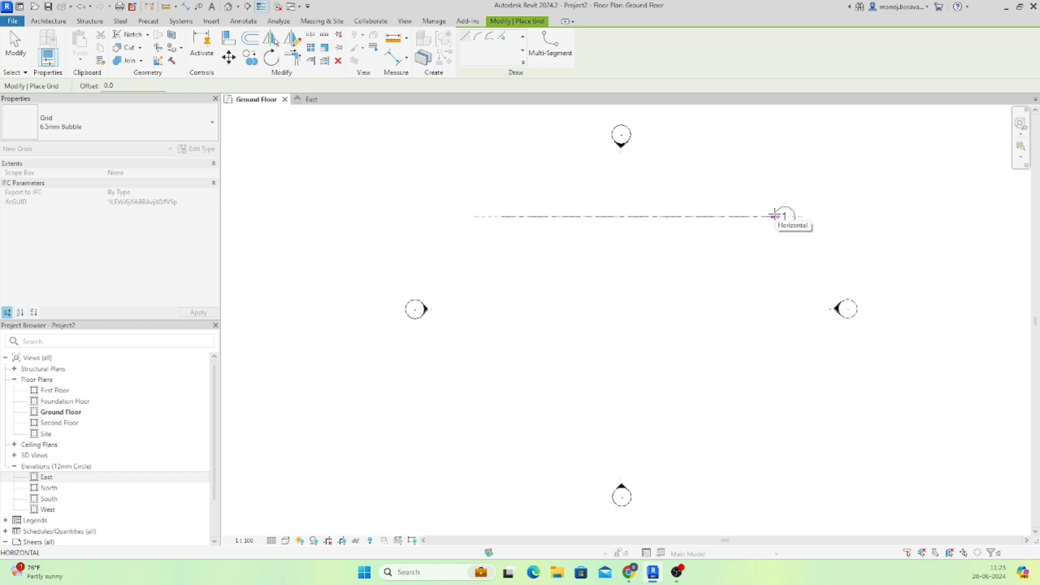
{"action": "left_click", "coordinate": [775, 216]}
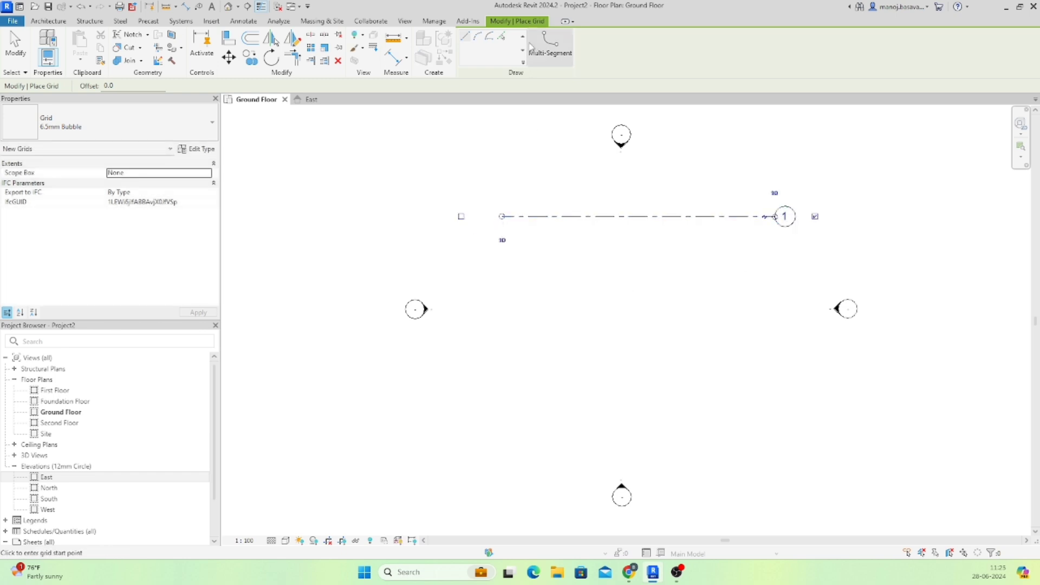
Step: Create a second grid line from grid 1 using Pick Lines with a 1200 mm offset to its south
{"action": "left_click", "coordinate": [503, 38]}
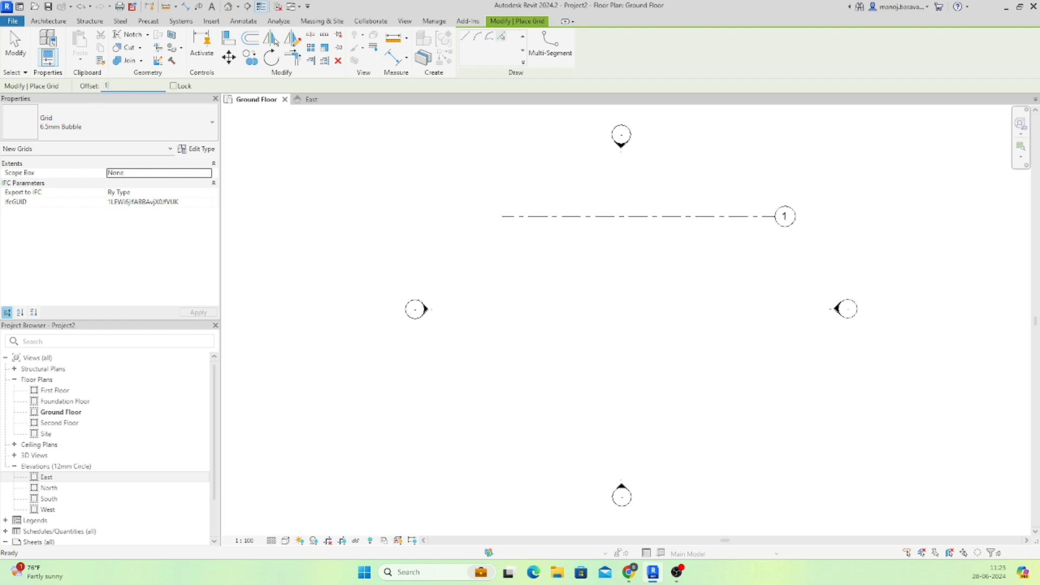
{"action": "key", "text": "Return"}
{"action": "left_click", "coordinate": [654, 223]}
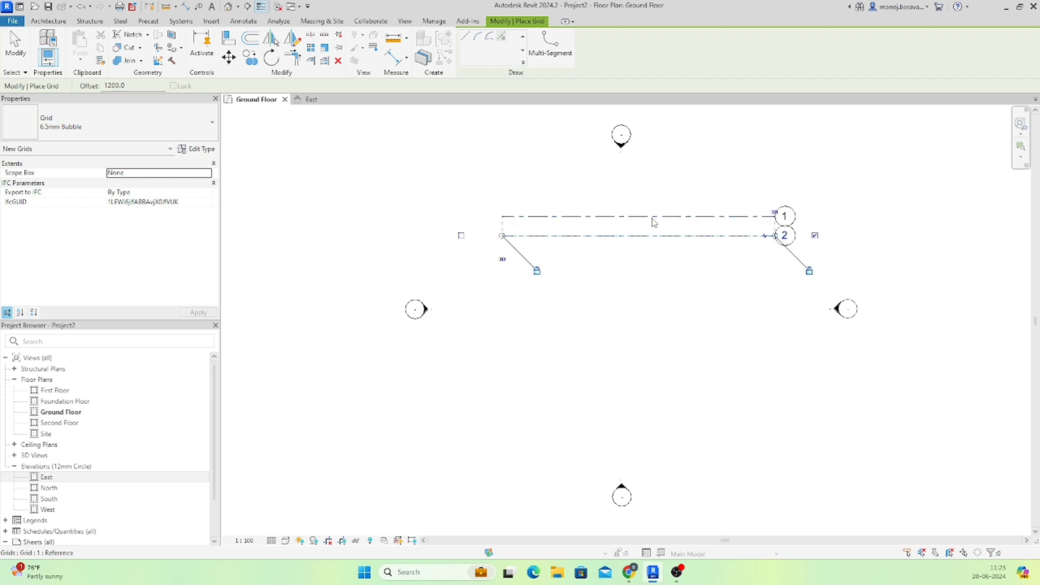
Step: Draw an arc grid line bowing south between the two endpoints of grid 2, keeping the 1200 mm offset
{"action": "left_click", "coordinate": [475, 39]}
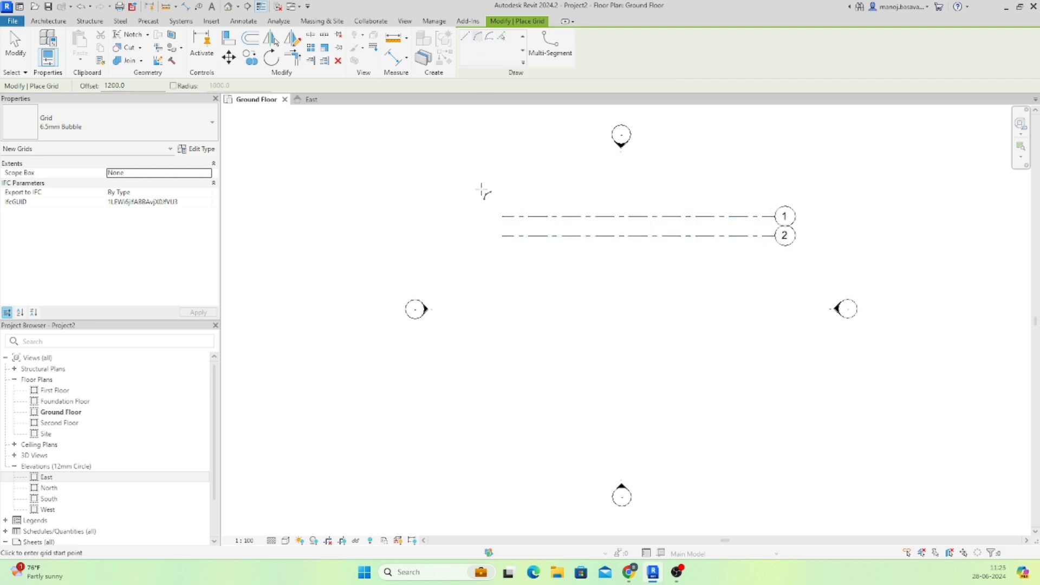
{"action": "left_click", "coordinate": [501, 236]}
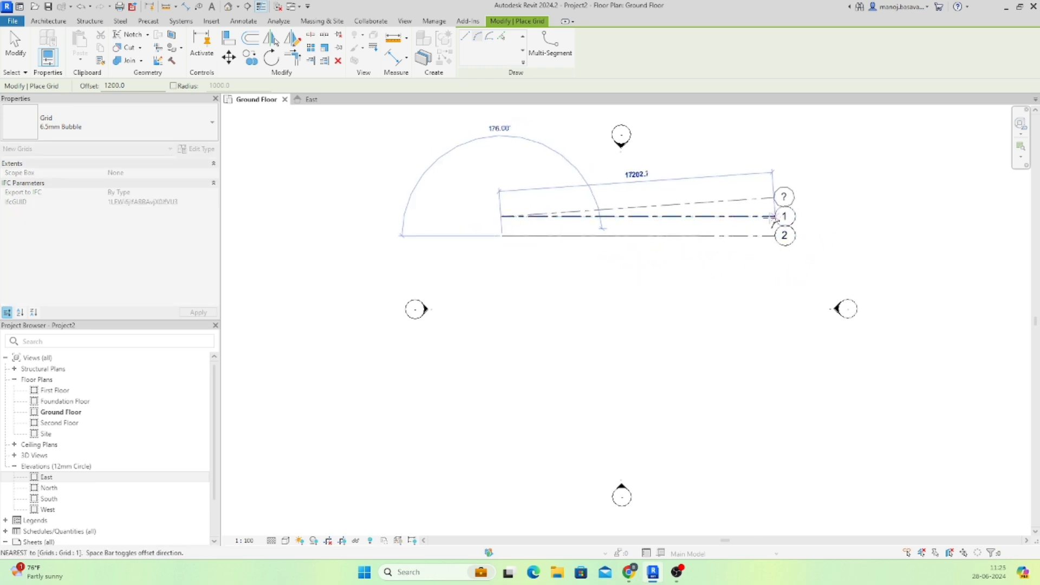
{"action": "key", "text": "Escape"}
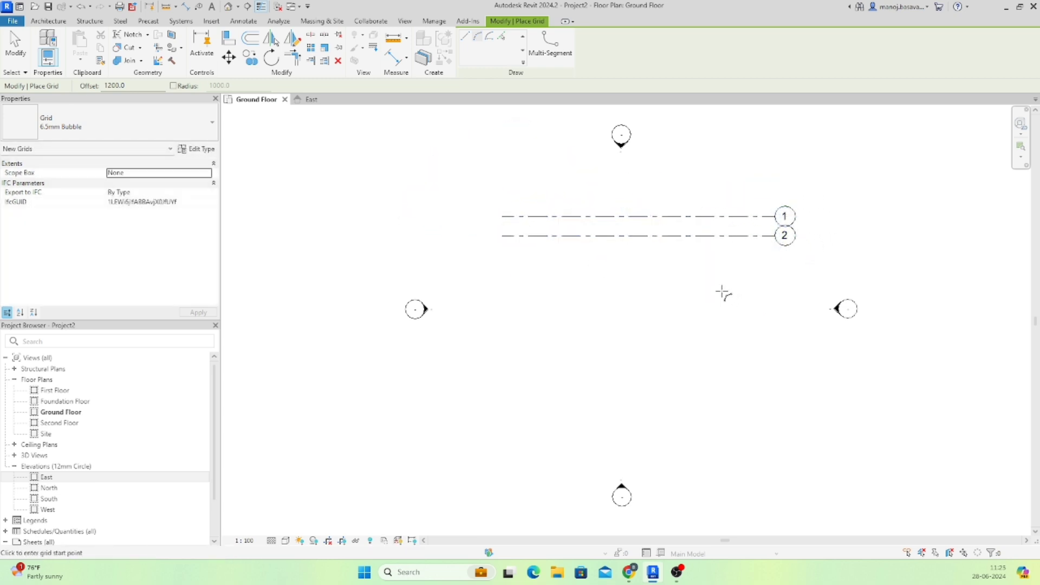
{"action": "left_click", "coordinate": [502, 236]}
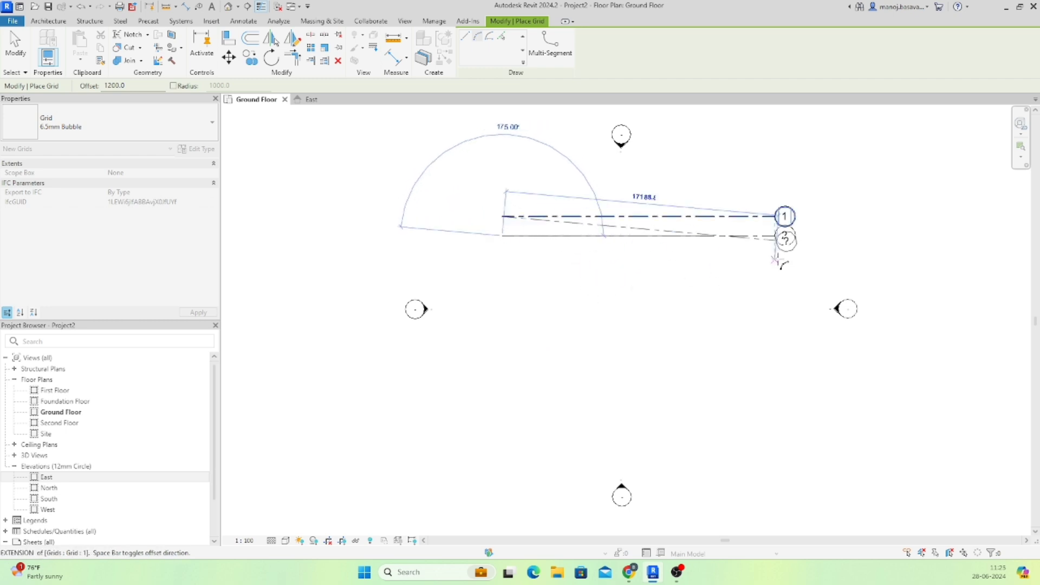
{"action": "left_click", "coordinate": [776, 236]}
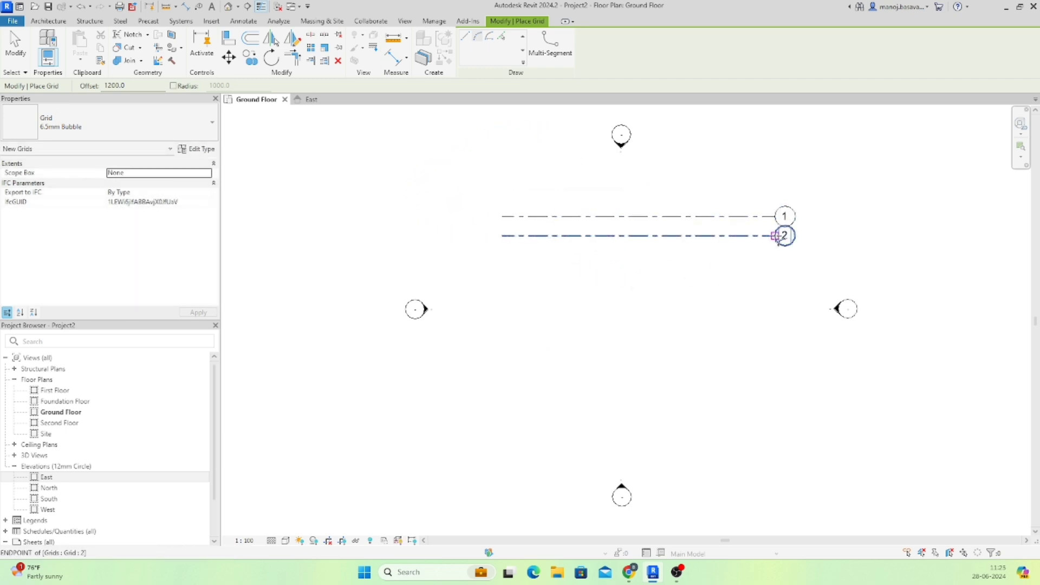
{"action": "left_click", "coordinate": [776, 236]}
{"action": "left_click", "coordinate": [503, 236]}
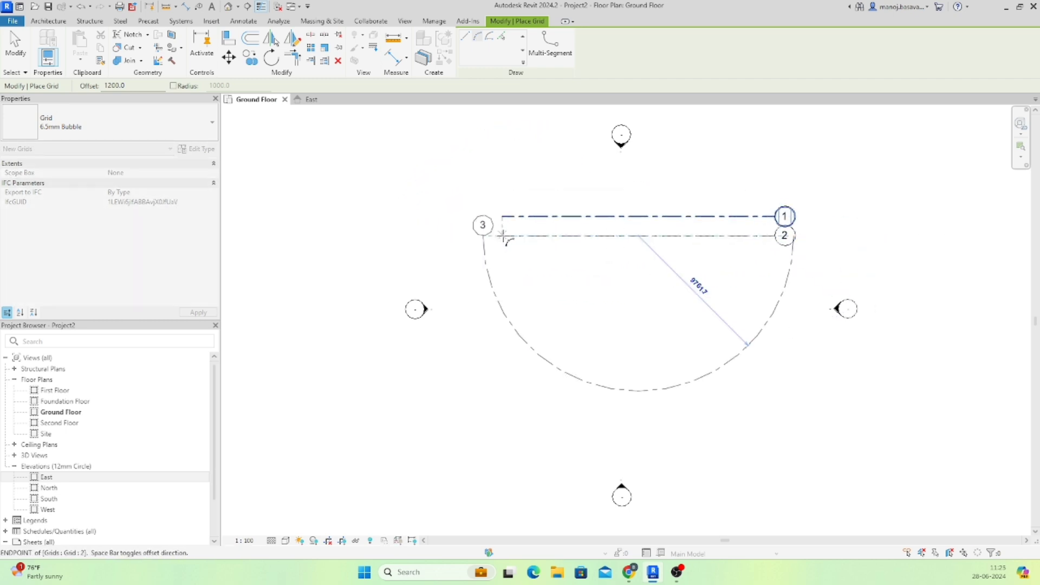
{"action": "left_click", "coordinate": [636, 278]}
{"action": "key", "text": "Escape"}
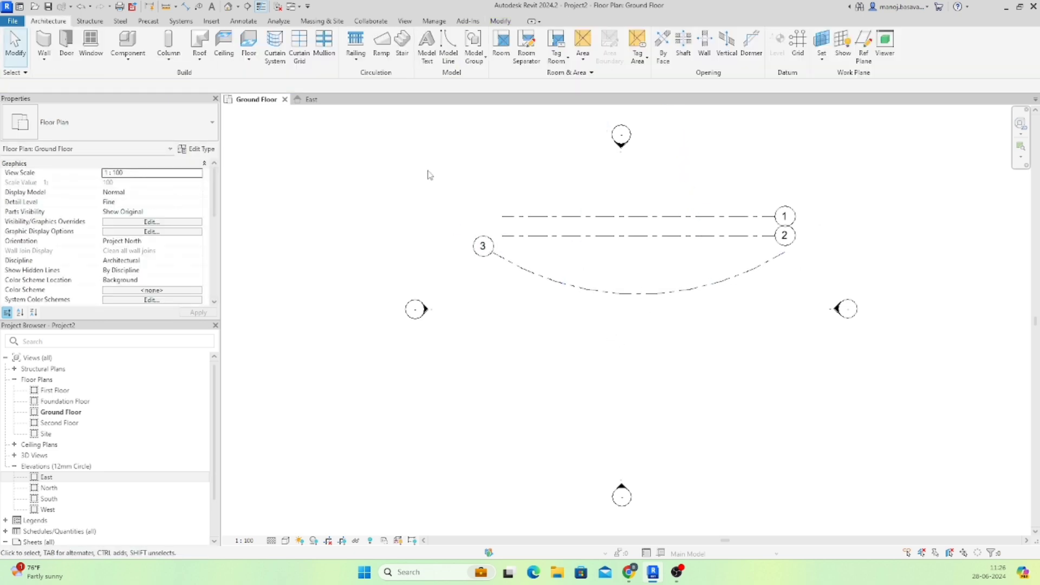
Step: Draw a straight horizontal grid line about 6200 mm south of grid 2, aligned with the ends of grids 1 and 2
{"action": "left_click", "coordinate": [798, 44]}
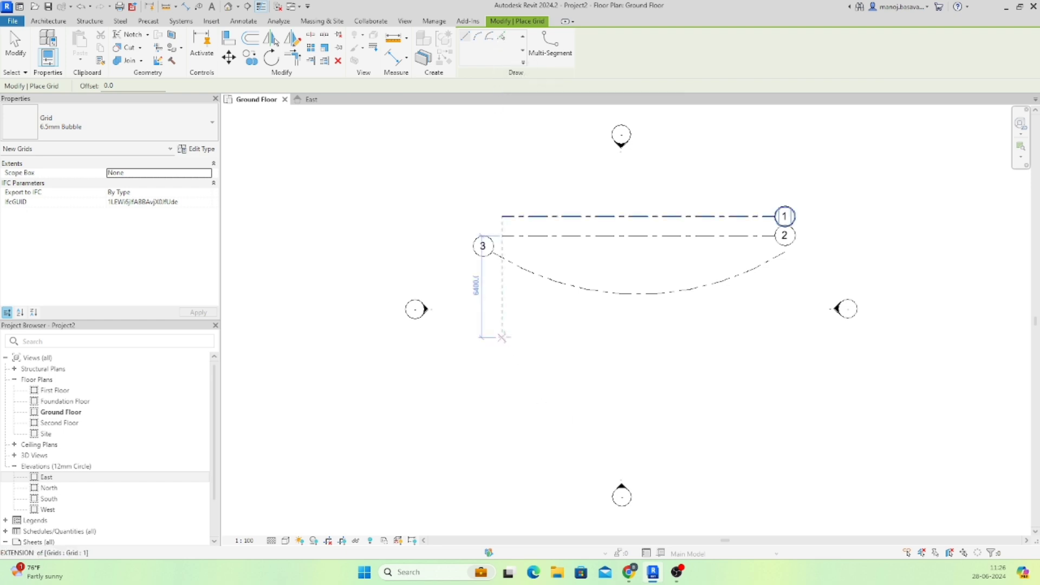
{"action": "left_click", "coordinate": [502, 333]}
{"action": "left_click", "coordinate": [776, 334]}
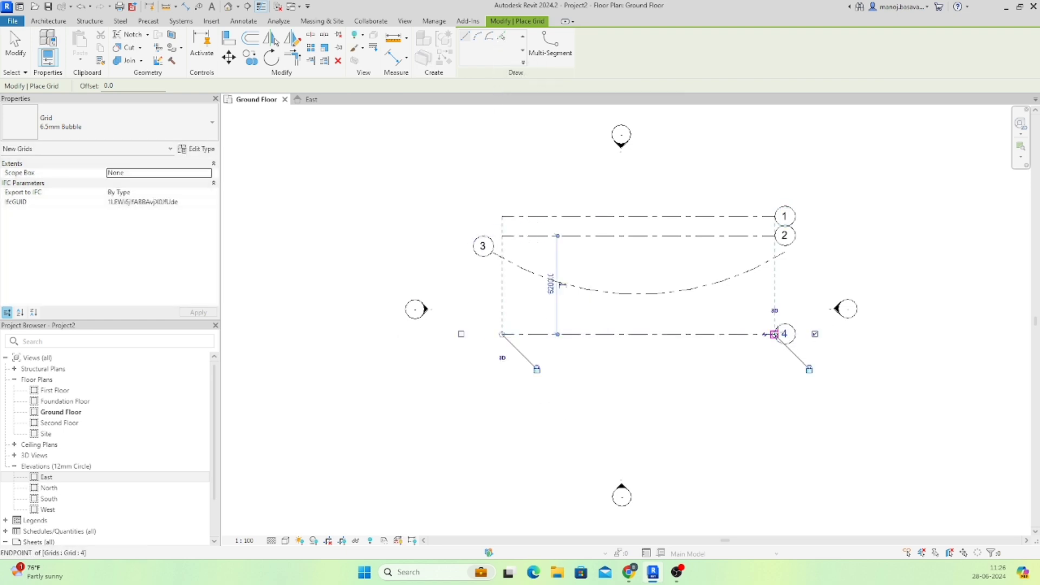
Step: Draw four vertical grid lines across the horizontal ones, the first two about 3720 mm apart and the third about 4880 mm further east
{"action": "left_click", "coordinate": [539, 178]}
{"action": "left_click", "coordinate": [538, 402]}
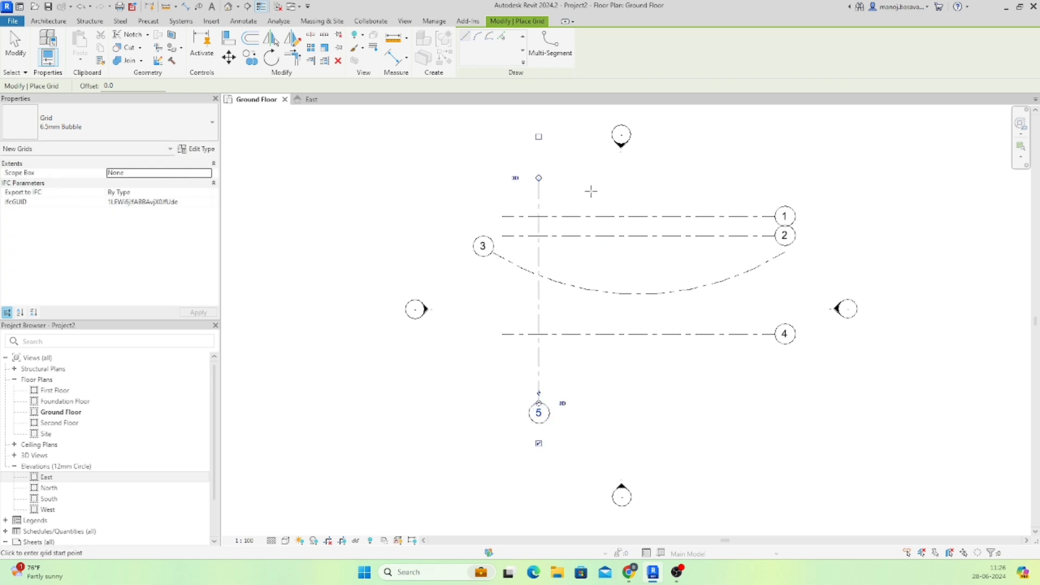
{"action": "left_click", "coordinate": [599, 183]}
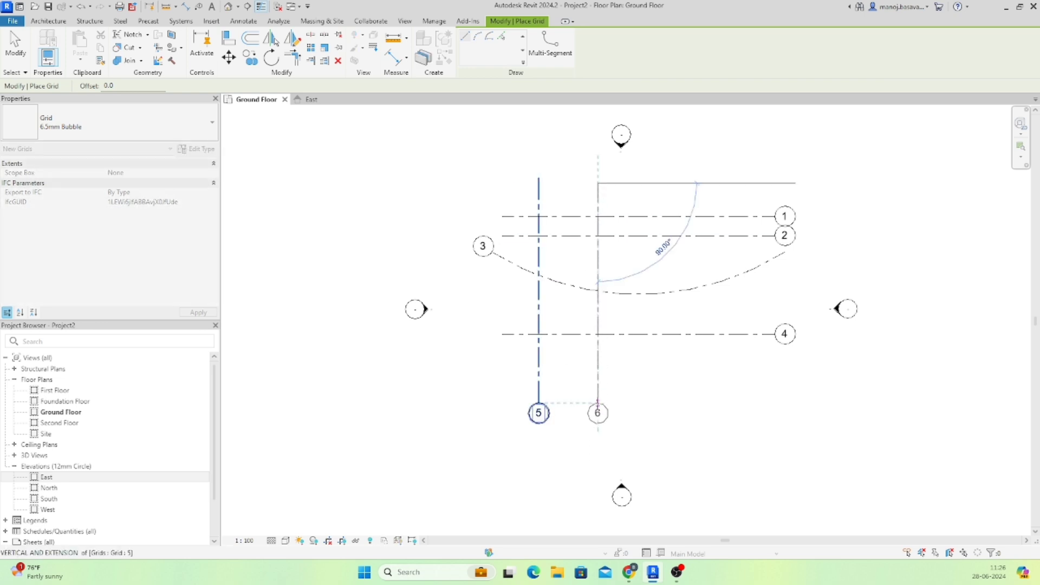
{"action": "left_click", "coordinate": [598, 402]}
{"action": "left_click", "coordinate": [675, 178]}
{"action": "left_click", "coordinate": [675, 403]}
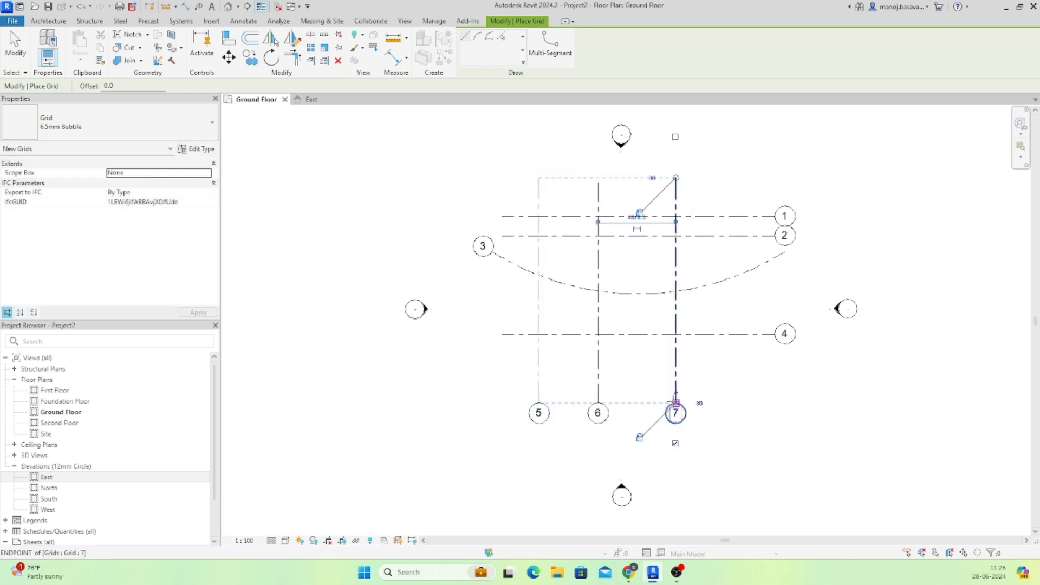
{"action": "left_click", "coordinate": [738, 177]}
{"action": "left_click", "coordinate": [738, 417]}
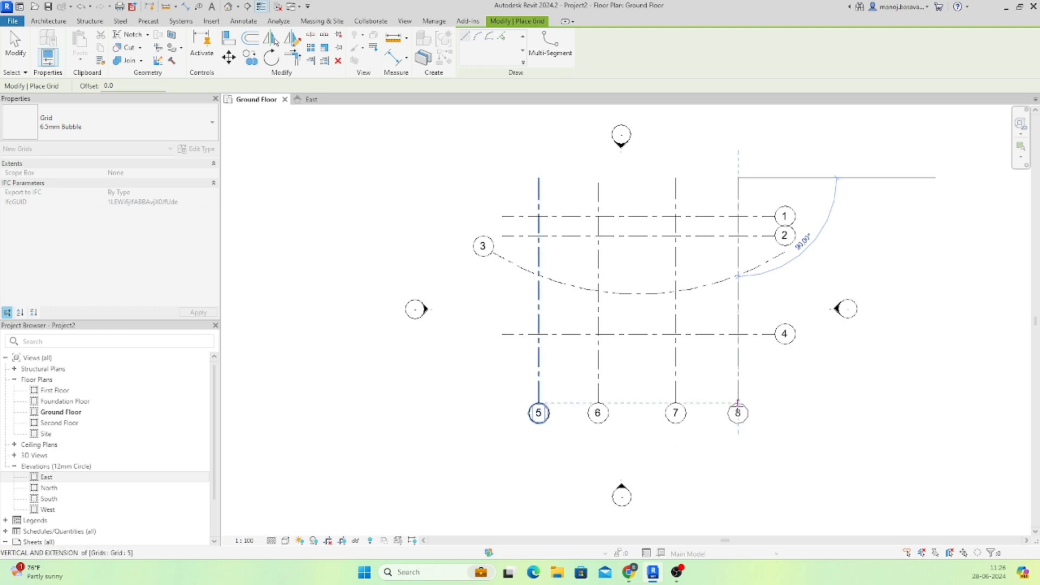
{"action": "key", "text": "Escape"}
{"action": "key", "text": "Escape"}
{"action": "scroll", "coordinate": [578, 410], "scroll_direction": "down", "scroll_amount": 1}
{"action": "scroll", "coordinate": [756, 345], "scroll_direction": "up", "scroll_amount": 3}
{"action": "mouse_move", "coordinate": [577, 410]}
{"action": "middle_mouse_down"}
{"action": "mouse_move", "coordinate": [550, 421]}
{"action": "mouse_move", "coordinate": [518, 413]}
{"action": "mouse_move", "coordinate": [527, 392]}
{"action": "middle_mouse_up"}
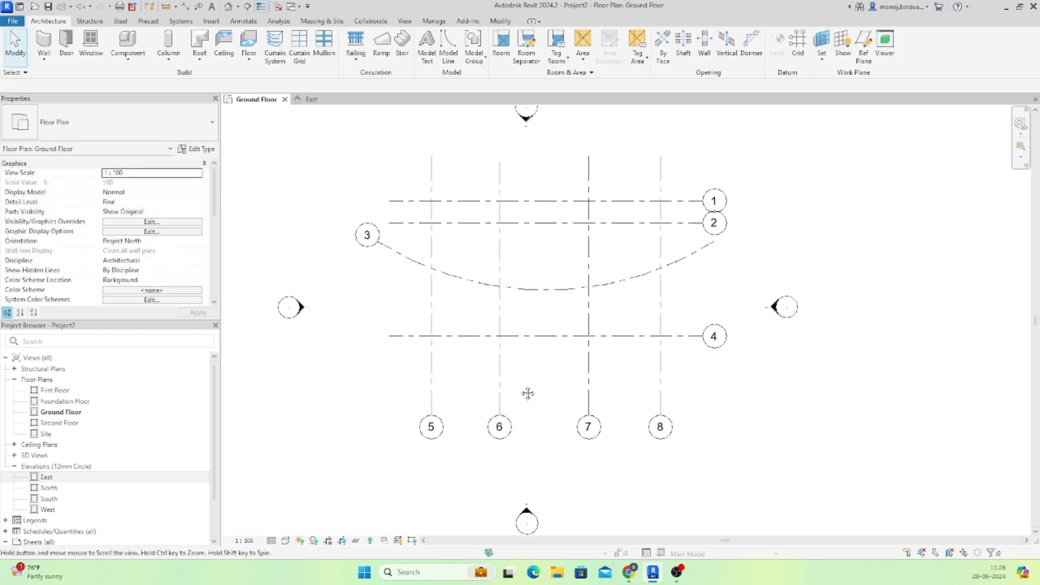
{"action": "scroll", "coordinate": [515, 399], "scroll_direction": "down", "scroll_amount": 1}
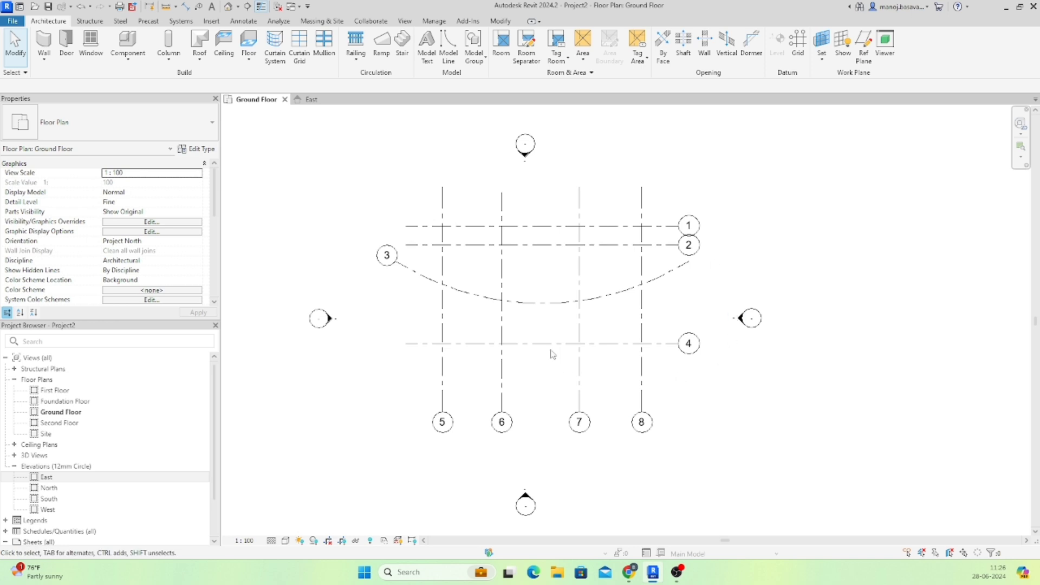
{"action": "left_click", "coordinate": [503, 337]}
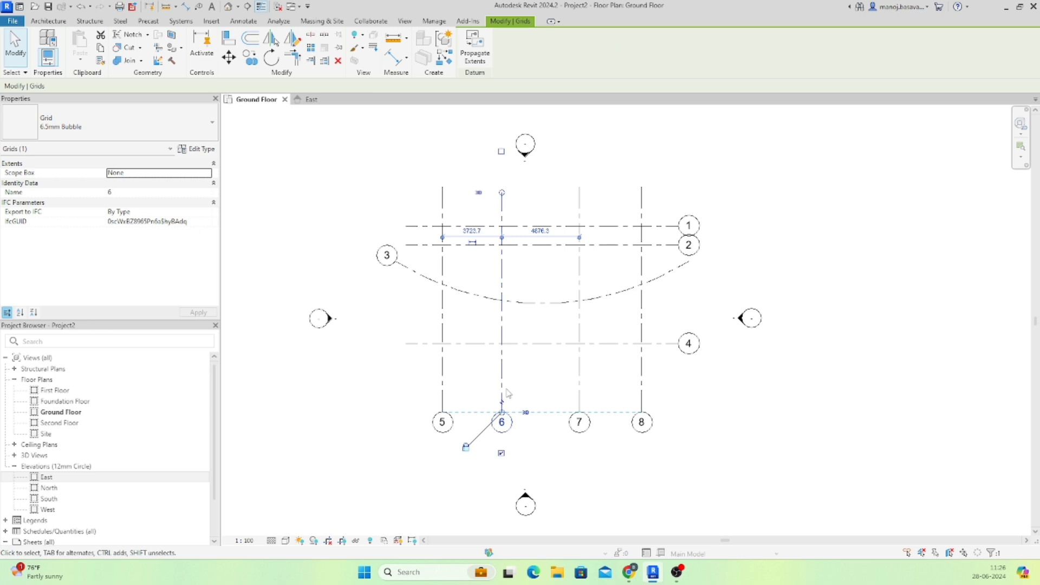
{"action": "key", "text": "Escape"}
{"action": "scroll", "coordinate": [546, 316], "scroll_direction": "up", "scroll_amount": 1}
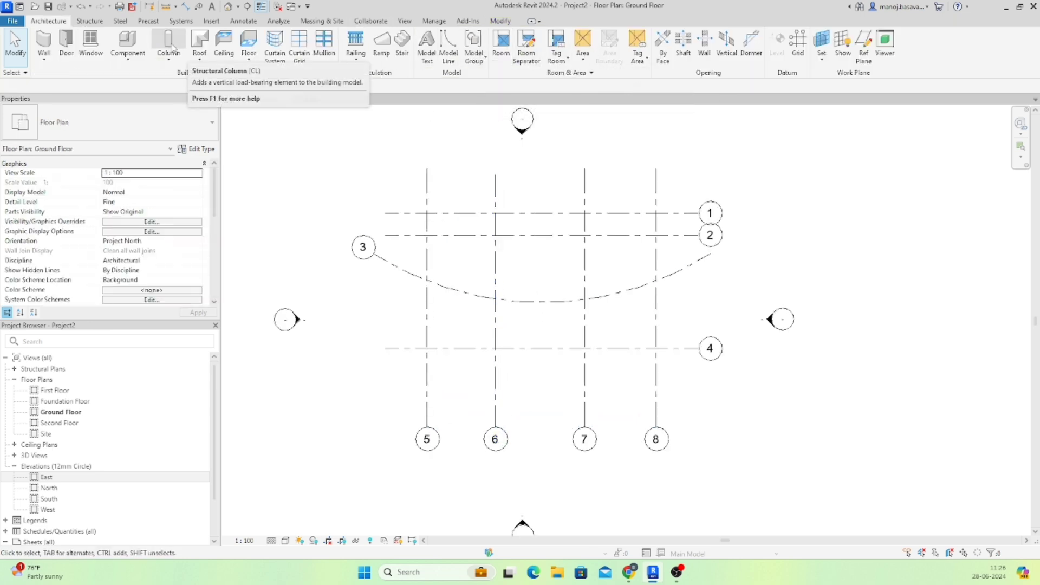
Step: Start placing UC305x305x97 structural columns and try the multiple placement at grid intersections
{"action": "left_click", "coordinate": [168, 57]}
{"action": "left_click", "coordinate": [181, 79]}
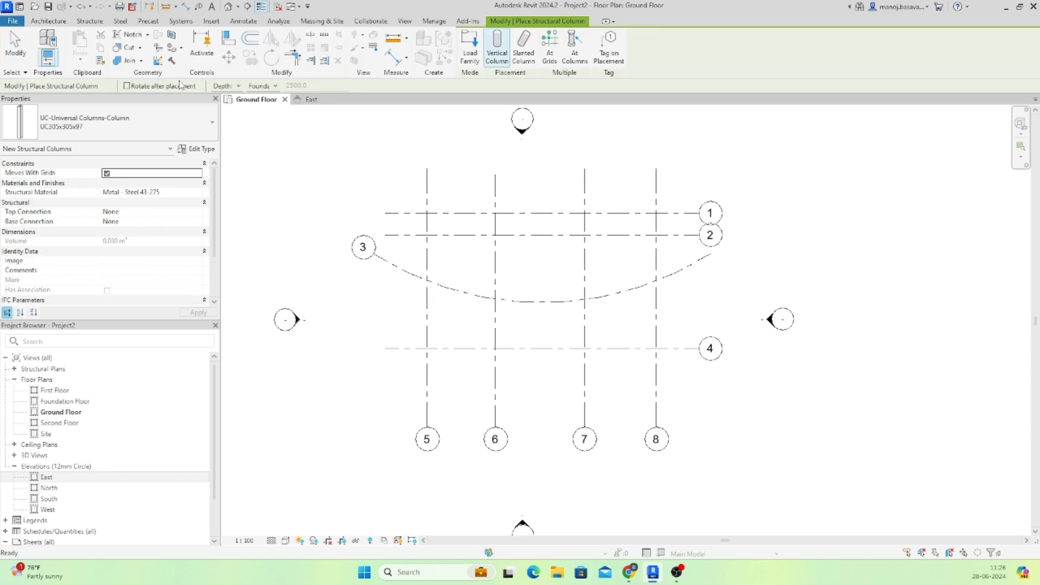
{"action": "left_click", "coordinate": [552, 59]}
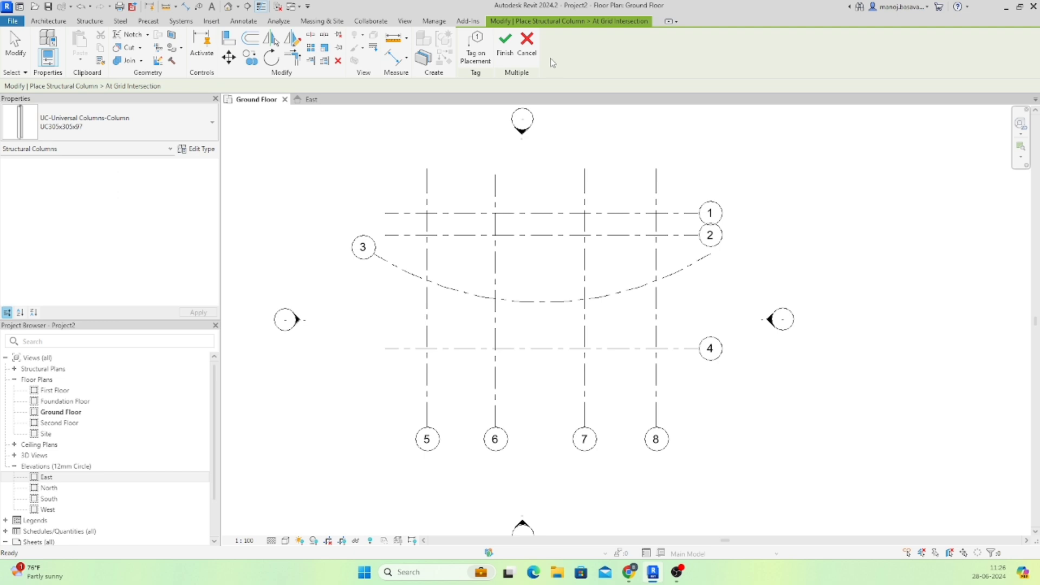
{"action": "left_click", "coordinate": [69, 134]}
{"action": "left_click", "coordinate": [60, 184]}
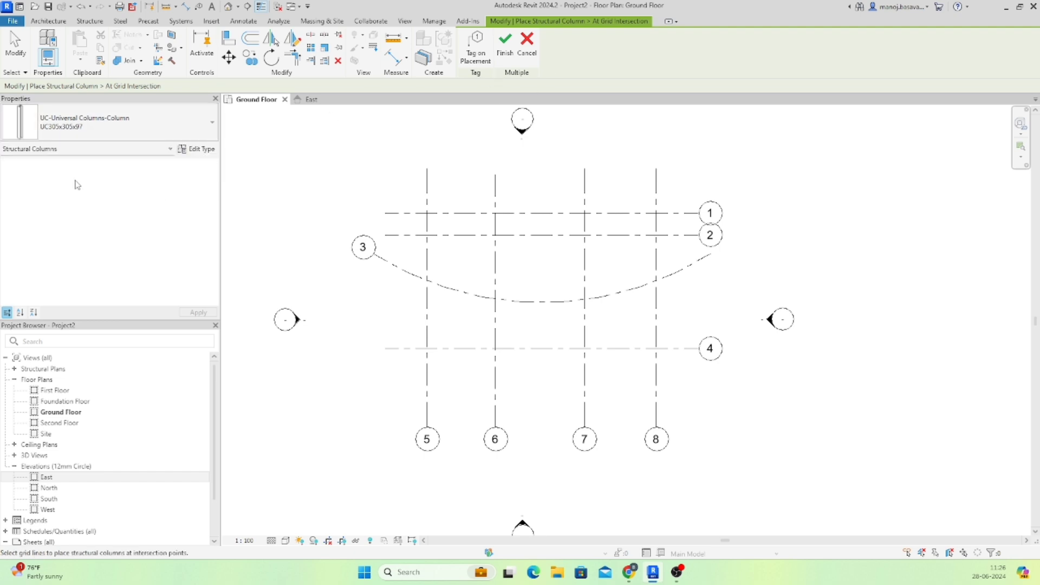
{"action": "left_click", "coordinate": [504, 52]}
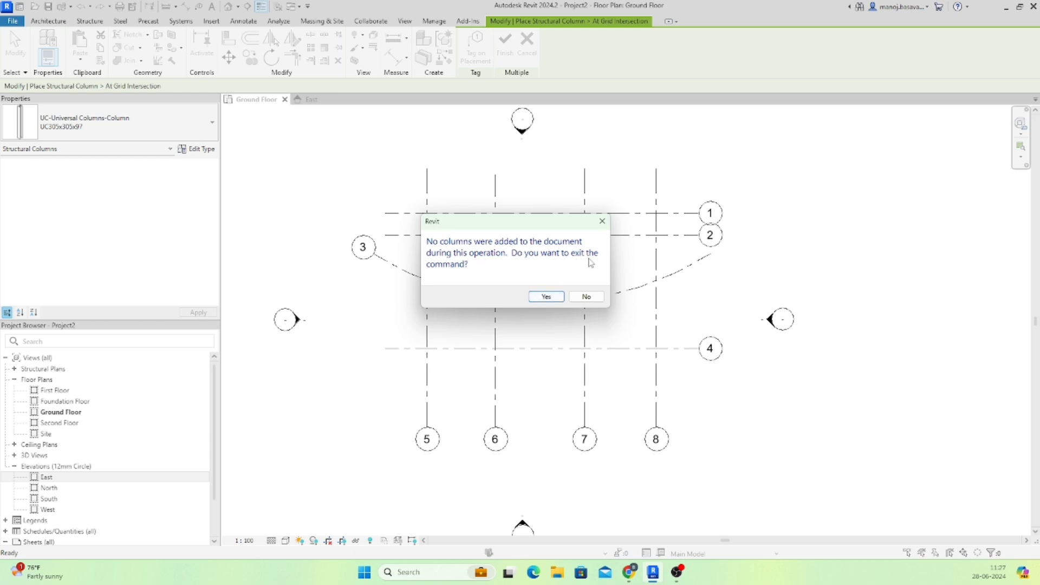
{"action": "left_click", "coordinate": [547, 297]}
Step: Place a single vertical UC305x305x97 column at the intersection of grid 6 and the curved grid 3
{"action": "scroll", "coordinate": [493, 297], "scroll_direction": "up", "scroll_amount": 3}
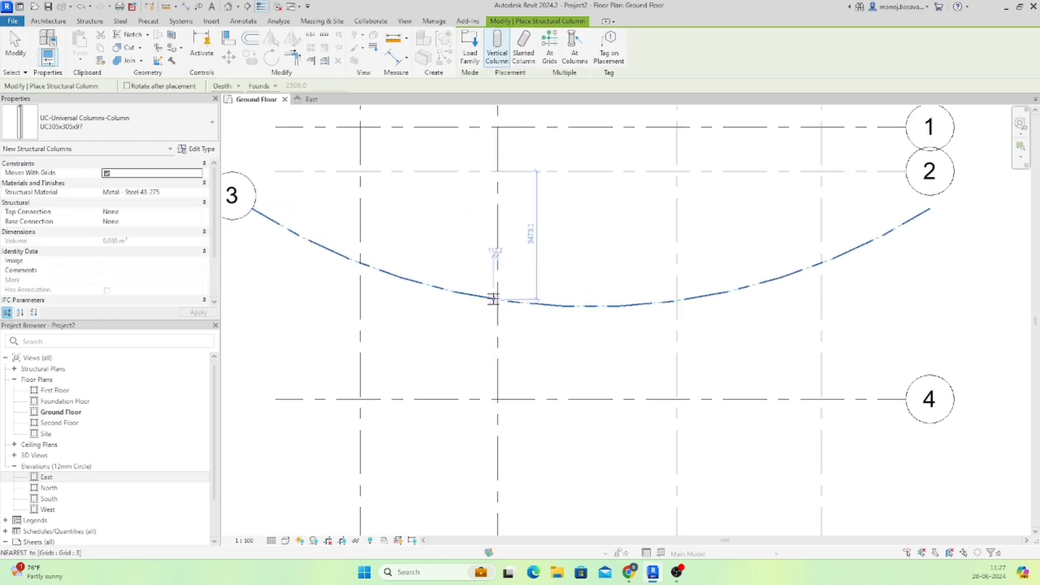
{"action": "scroll", "coordinate": [493, 298], "scroll_direction": "up", "scroll_amount": 4}
{"action": "left_click", "coordinate": [497, 301]}
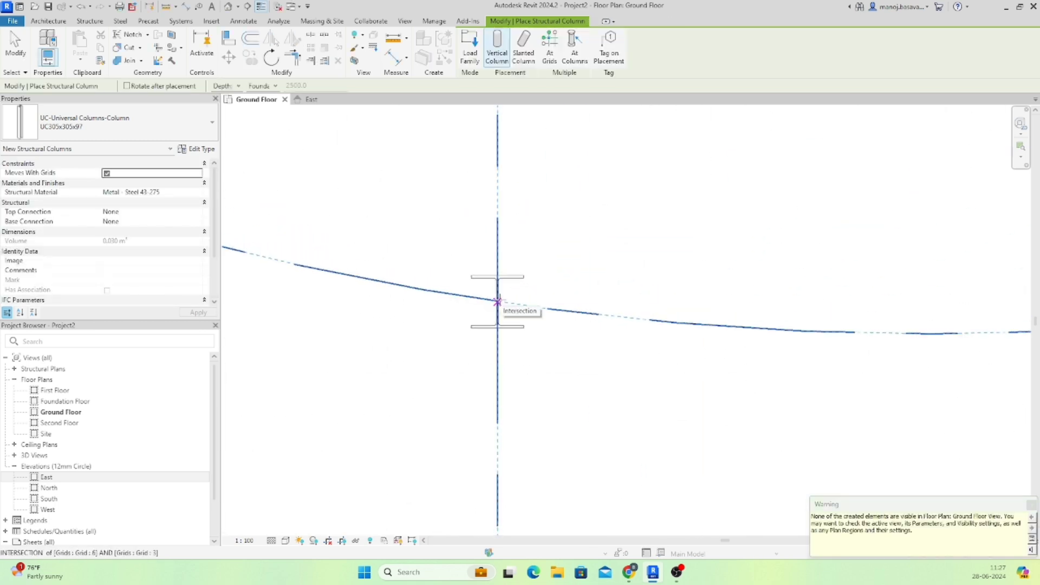
{"action": "key", "text": "Escape"}
{"action": "key", "text": "Escape"}
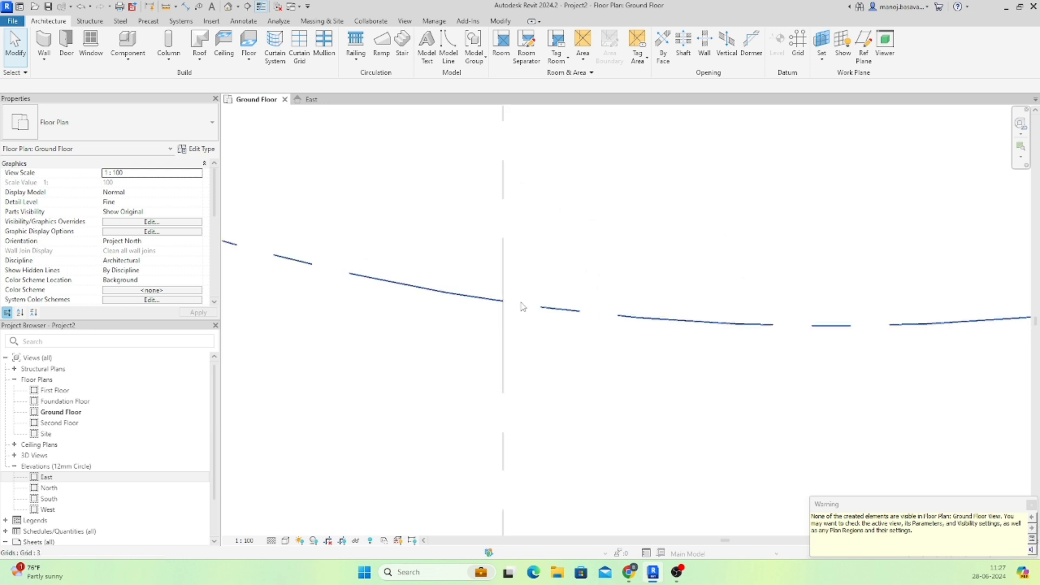
{"action": "scroll", "coordinate": [867, 390], "scroll_direction": "down", "scroll_amount": 1}
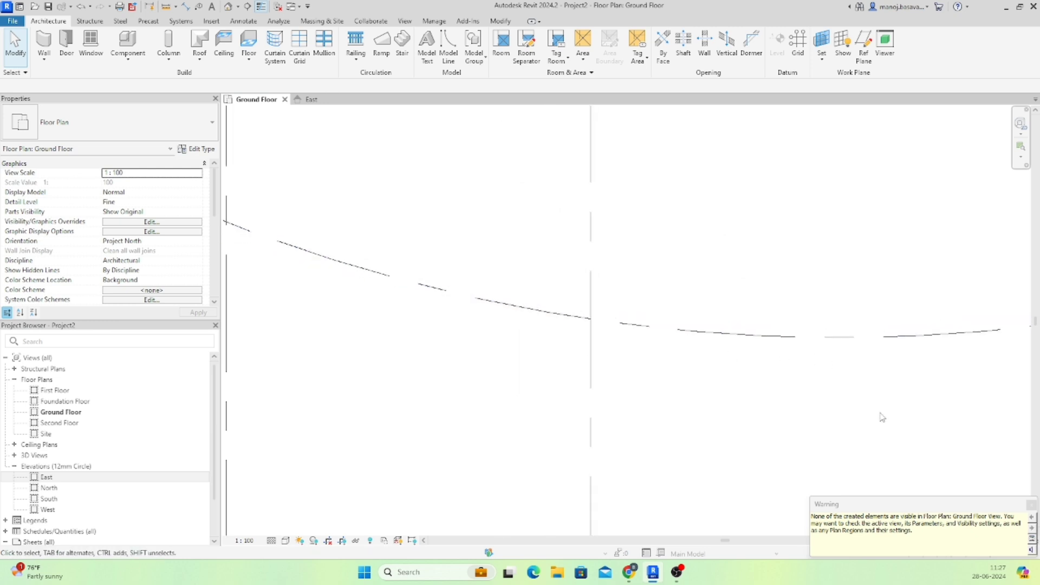
{"action": "left_click", "coordinate": [169, 43]}
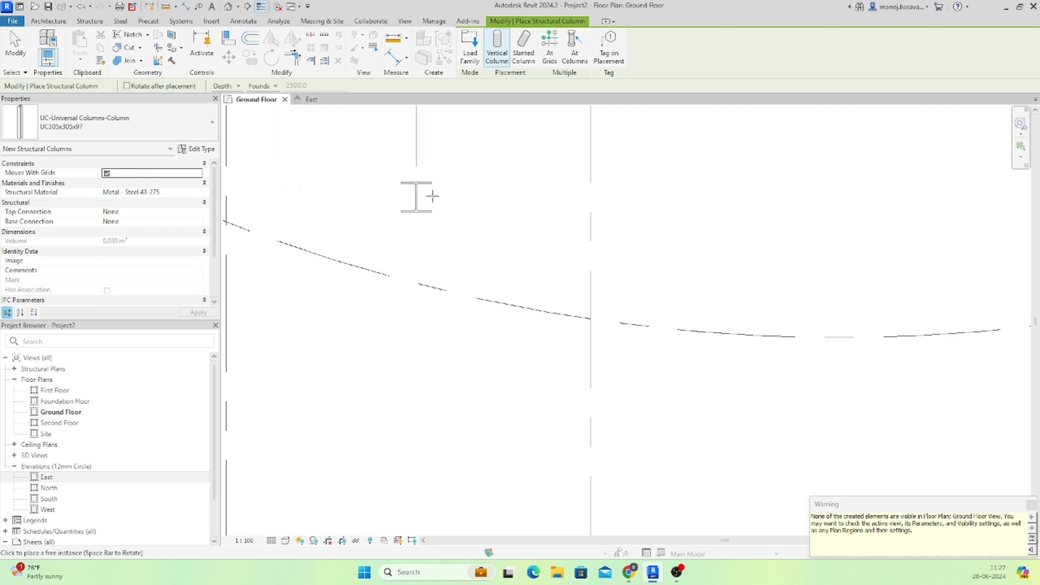
{"action": "key", "text": "Escape"}
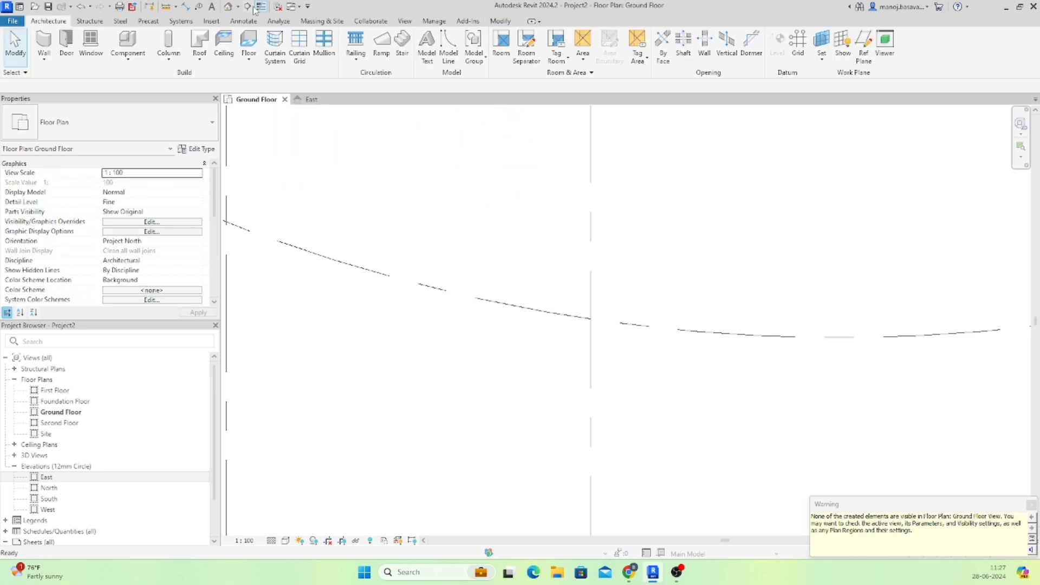
Step: Open the default 3D view and select the placed column to examine its base and top level constraints
{"action": "left_click", "coordinate": [228, 6]}
{"action": "scroll", "coordinate": [474, 367], "scroll_direction": "up", "scroll_amount": 5}
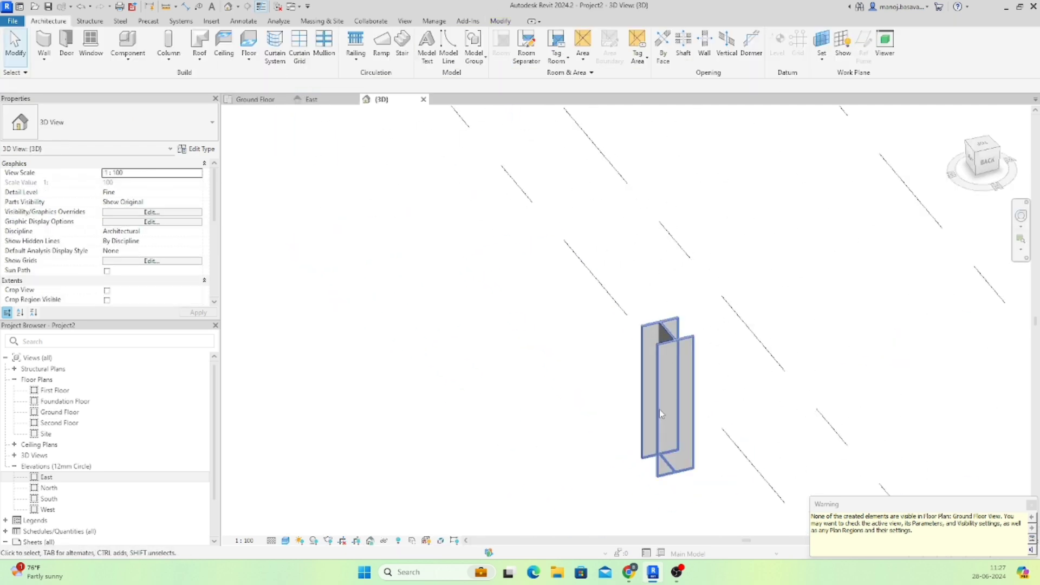
{"action": "left_click", "coordinate": [504, 355]}
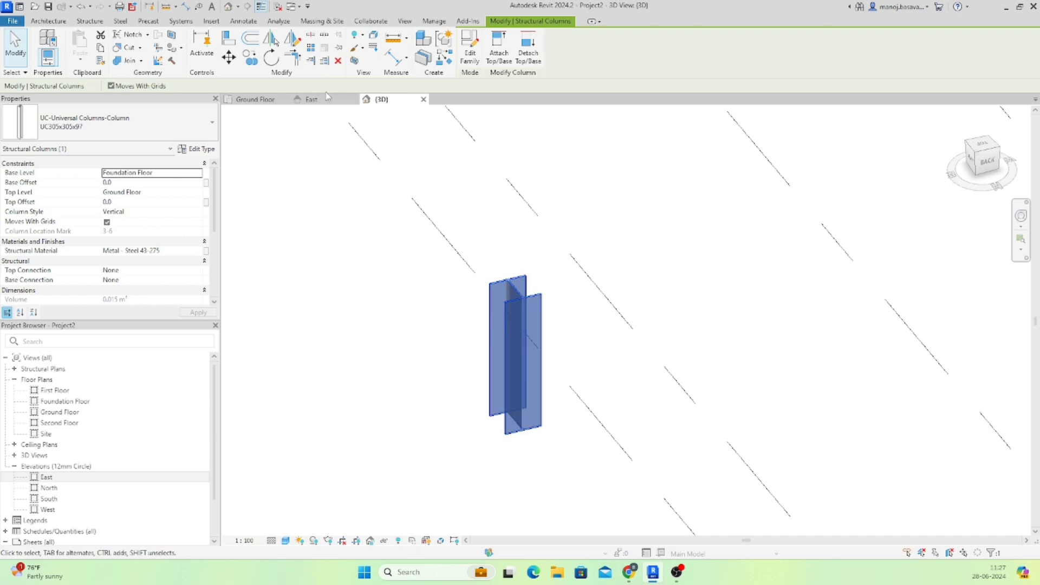
Step: Return to the Ground Floor plan and review the model, annotation and analytical categories in its visibility/graphics overrides
{"action": "left_click", "coordinate": [256, 99]}
{"action": "scroll", "coordinate": [578, 360], "scroll_direction": "down", "scroll_amount": 4}
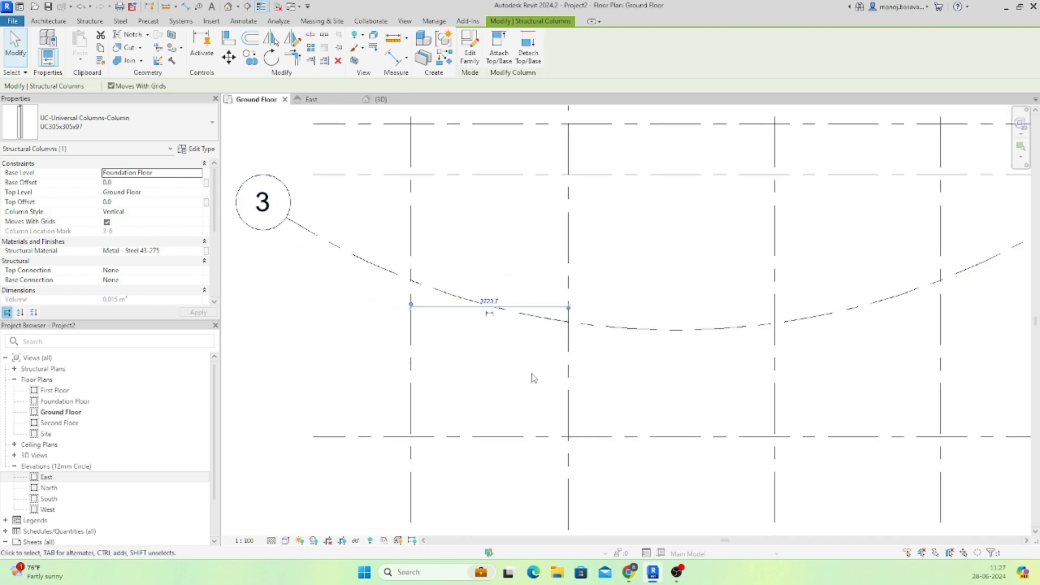
{"action": "left_click", "coordinate": [405, 365]}
{"action": "scroll", "coordinate": [405, 364], "scroll_direction": "down", "scroll_amount": 3}
{"action": "middle_click_drag", "start_coordinate": [511, 399], "coordinate": [504, 386]}
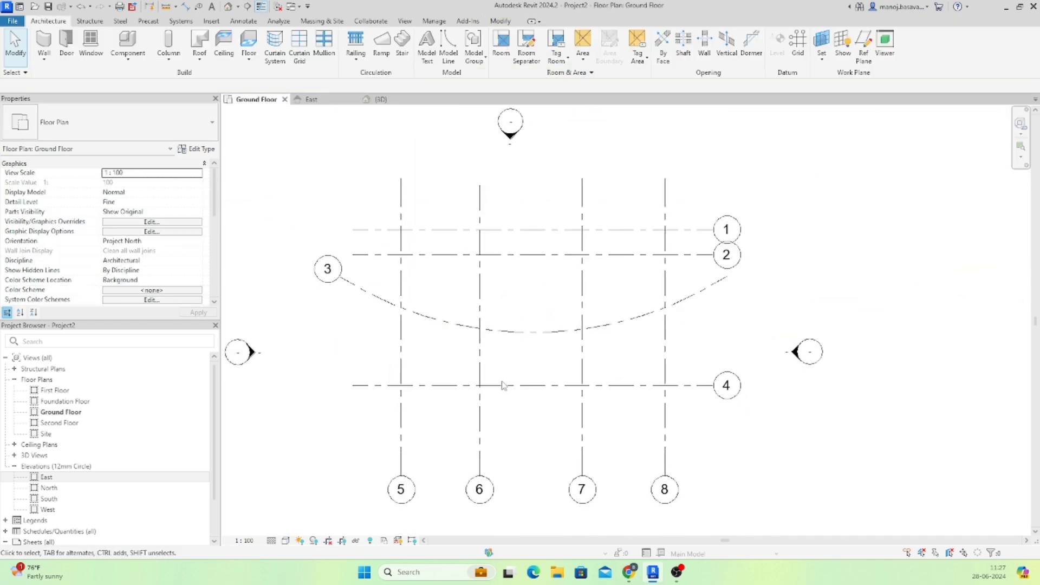
{"action": "key", "text": "v"}
{"action": "key", "text": "g"}
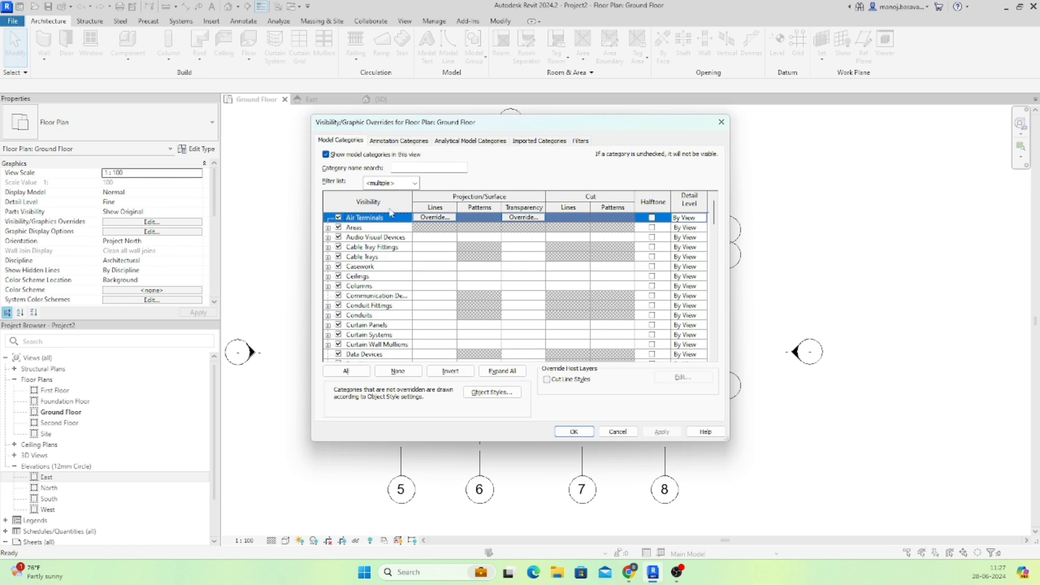
{"action": "left_click", "coordinate": [328, 287]}
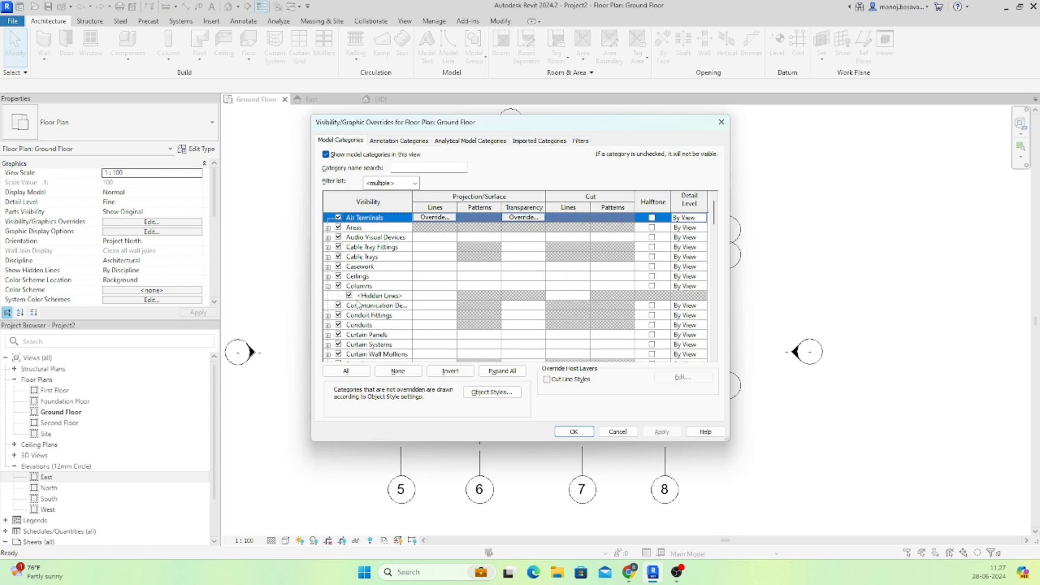
{"action": "left_click", "coordinate": [392, 141]}
{"action": "left_click", "coordinate": [452, 142]}
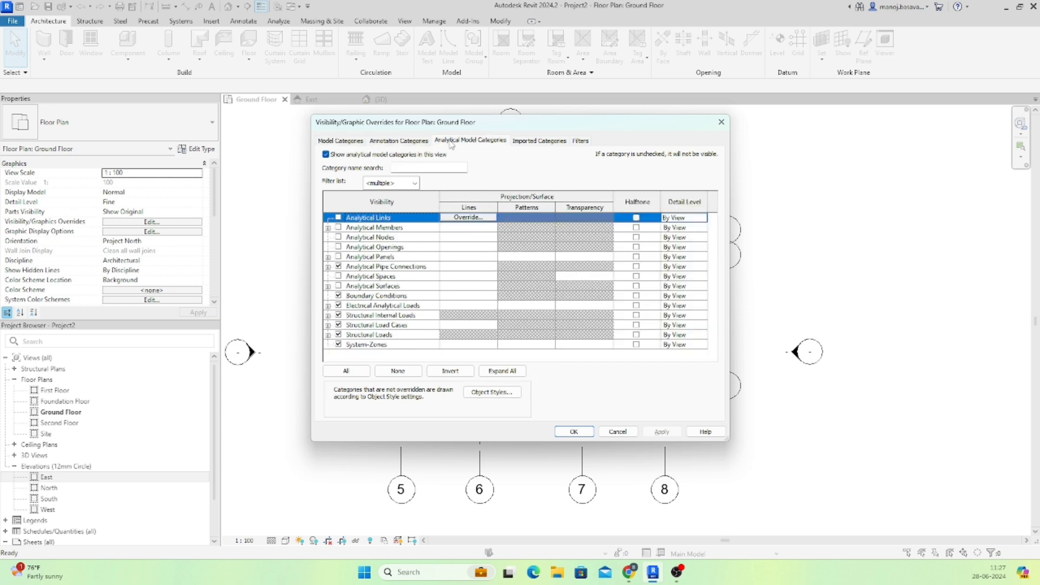
{"action": "left_click", "coordinate": [398, 143]}
{"action": "left_click", "coordinate": [721, 122]}
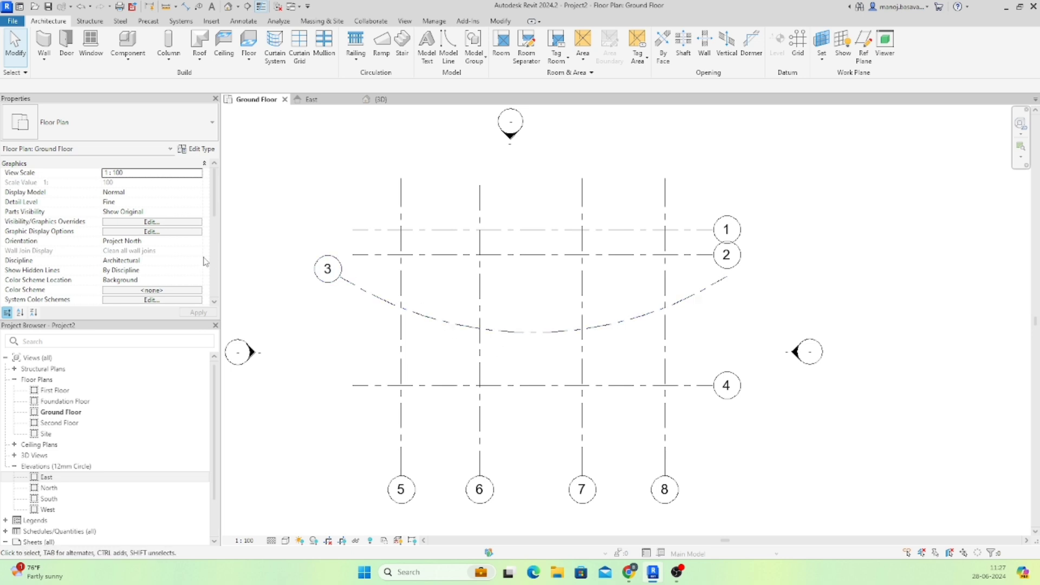
Step: Look through the Ground Floor plan's properties, inspect its View Range settings, and check the curved grid area for the placed column
{"action": "scroll", "coordinate": [197, 254], "scroll_direction": "down", "scroll_amount": 1}
{"action": "scroll", "coordinate": [195, 258], "scroll_direction": "down", "scroll_amount": 5}
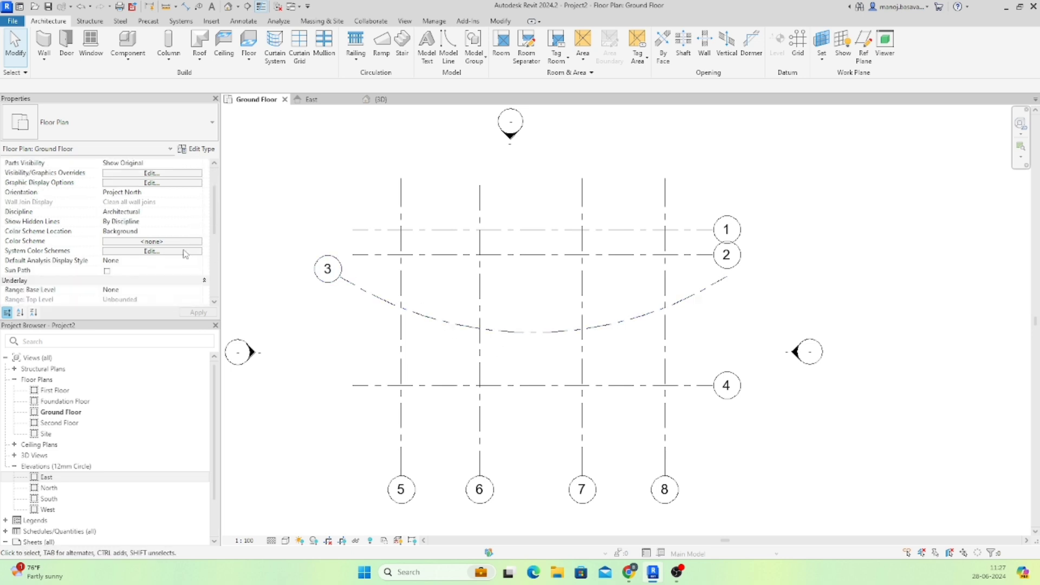
{"action": "scroll", "coordinate": [185, 253], "scroll_direction": "up", "scroll_amount": 6}
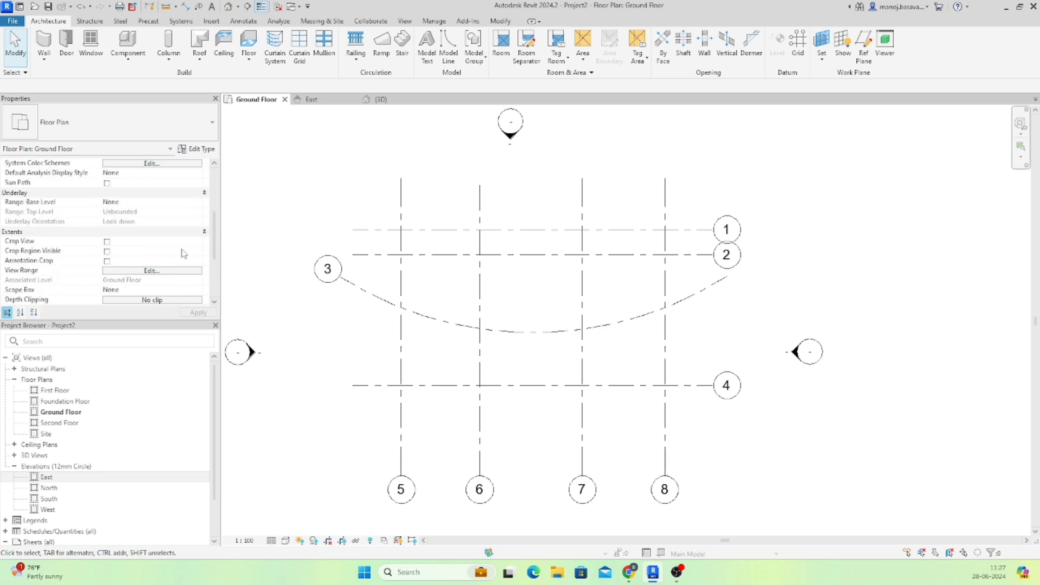
{"action": "scroll", "coordinate": [185, 254], "scroll_direction": "down", "scroll_amount": 4}
{"action": "scroll", "coordinate": [184, 253], "scroll_direction": "down", "scroll_amount": 3}
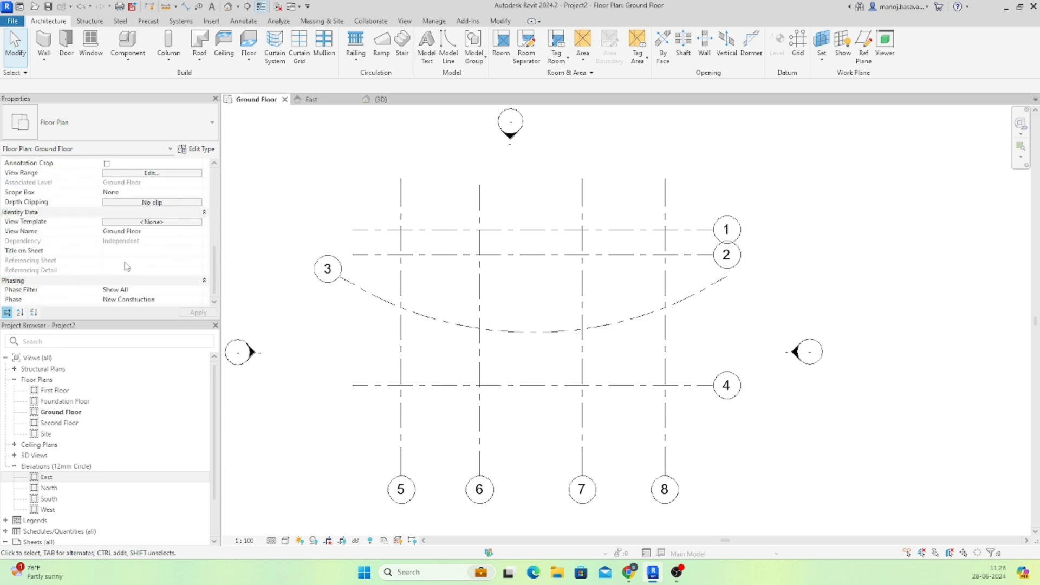
{"action": "scroll", "coordinate": [127, 266], "scroll_direction": "up", "scroll_amount": 3}
{"action": "left_click", "coordinate": [142, 232]}
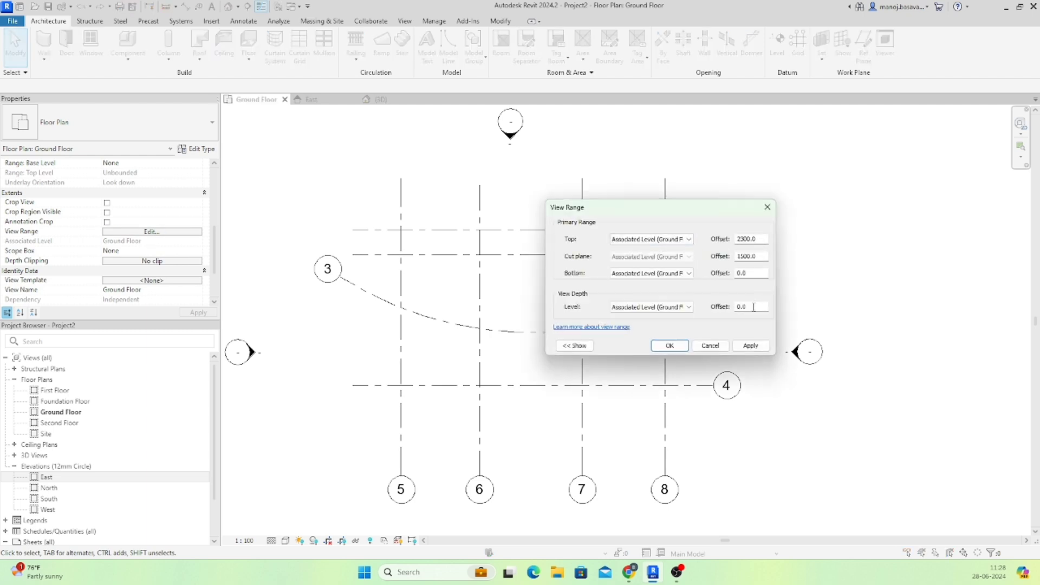
{"action": "left_click", "coordinate": [660, 348]}
{"action": "scroll", "coordinate": [490, 336], "scroll_direction": "up", "scroll_amount": 4}
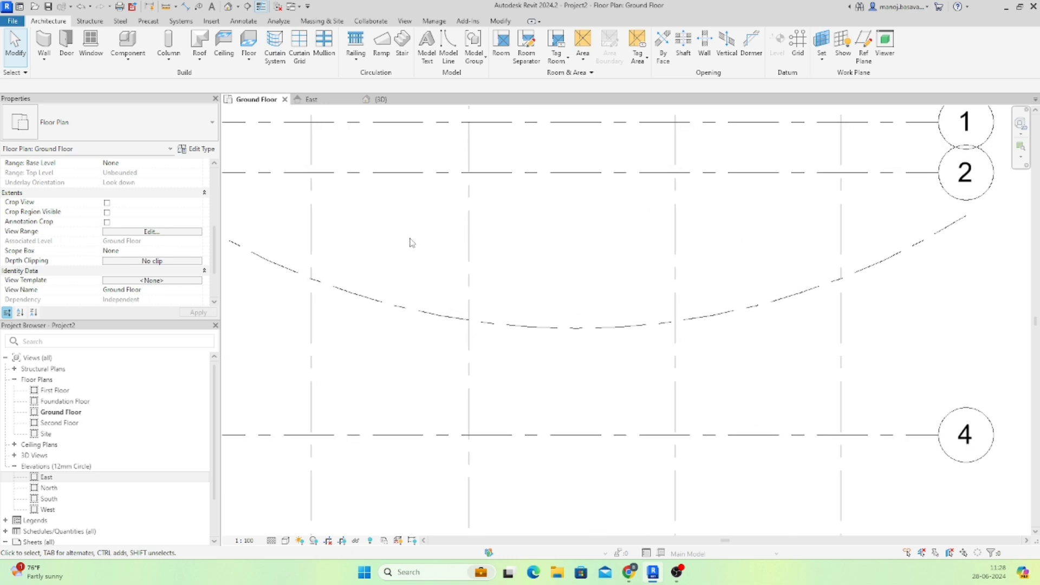
{"action": "left_click_drag", "start_coordinate": [410, 242], "coordinate": [566, 400]}
Step: Place 450x600mm rectangular architectural columns where curved grid 3 meets grids 6, 7 and 8
{"action": "left_click", "coordinate": [168, 56]}
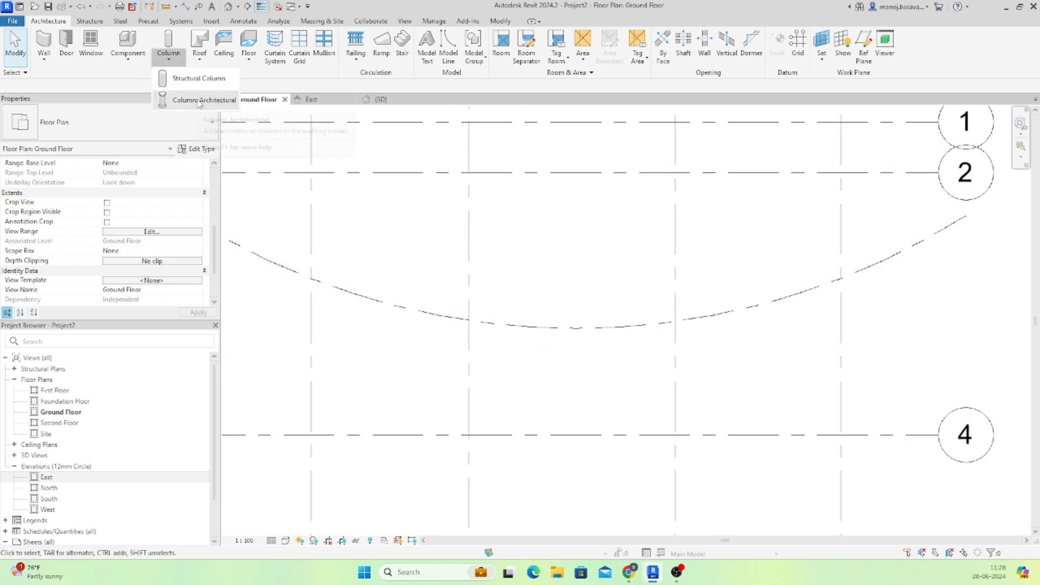
{"action": "left_click", "coordinate": [200, 101]}
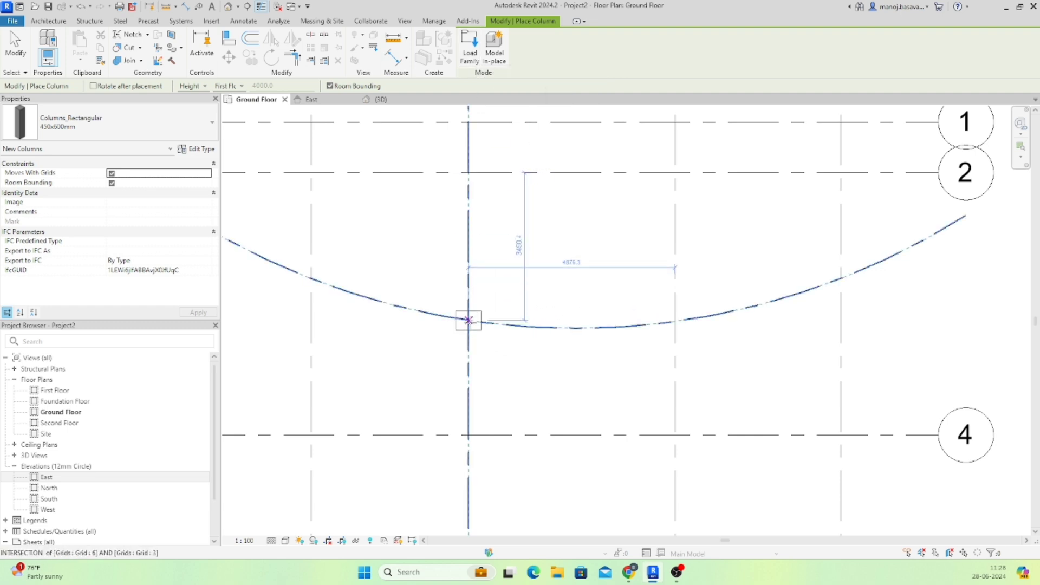
{"action": "left_click", "coordinate": [468, 321]}
{"action": "left_click", "coordinate": [675, 320]}
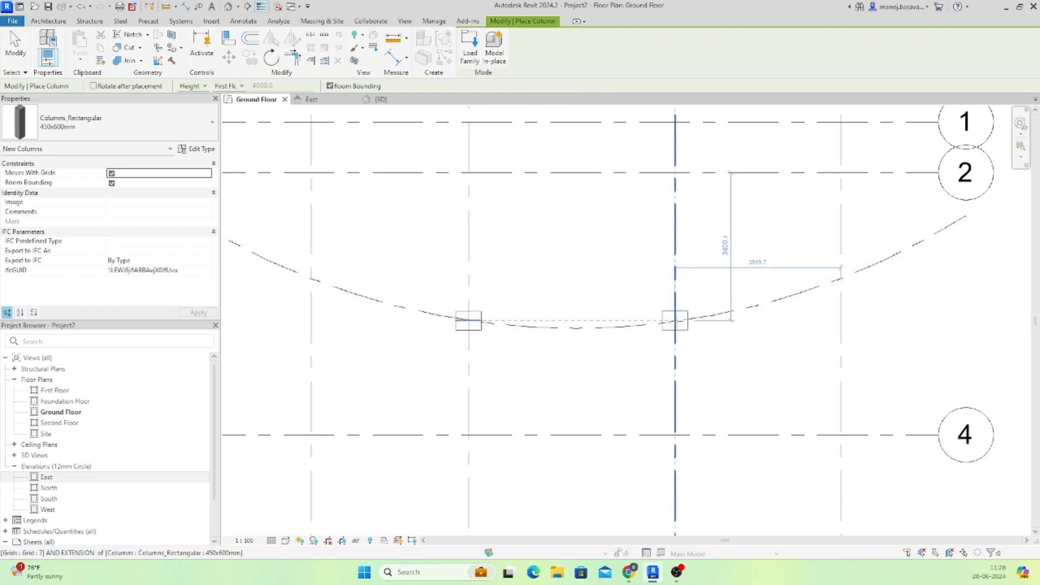
{"action": "scroll", "coordinate": [880, 264], "scroll_direction": "down", "scroll_amount": 1}
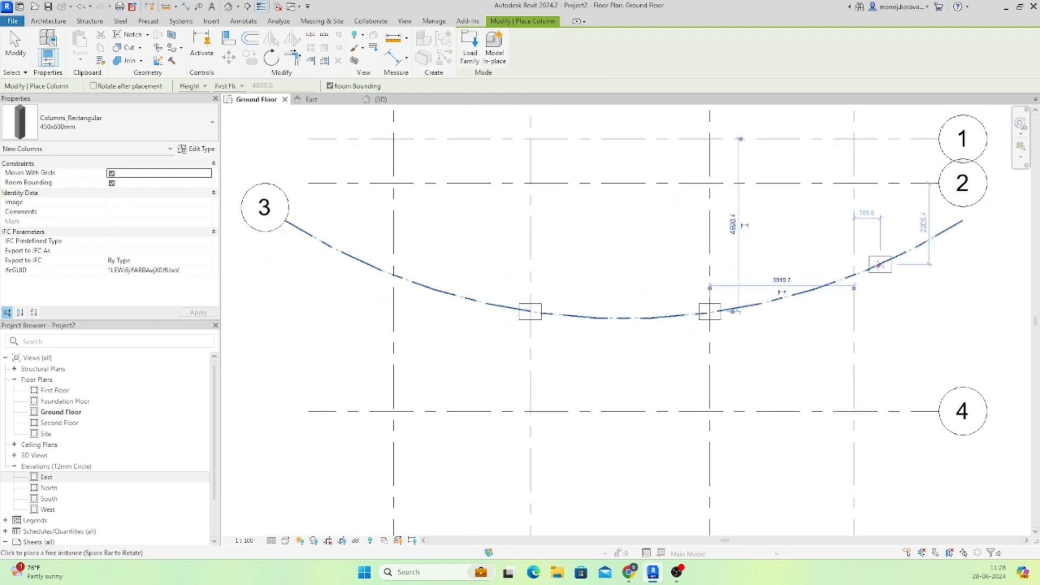
{"action": "left_click", "coordinate": [854, 274]}
Step: Place 450x600mm rectangular columns at the intersections of horizontal grids 1 and 2 with grids 5, 6, 7 and 8
{"action": "left_click", "coordinate": [854, 182]}
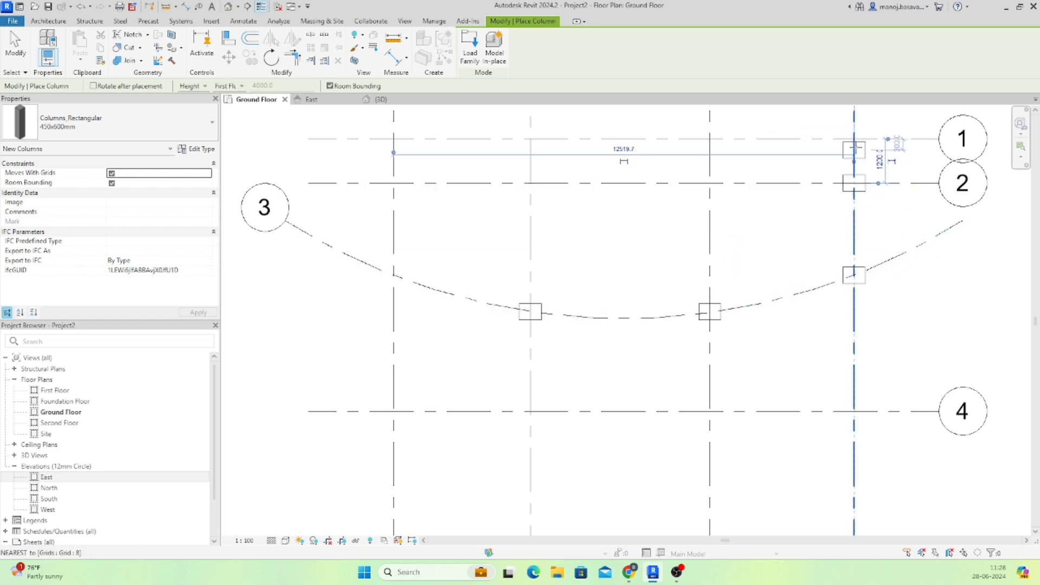
{"action": "left_click", "coordinate": [854, 139]}
{"action": "left_click", "coordinate": [711, 139]}
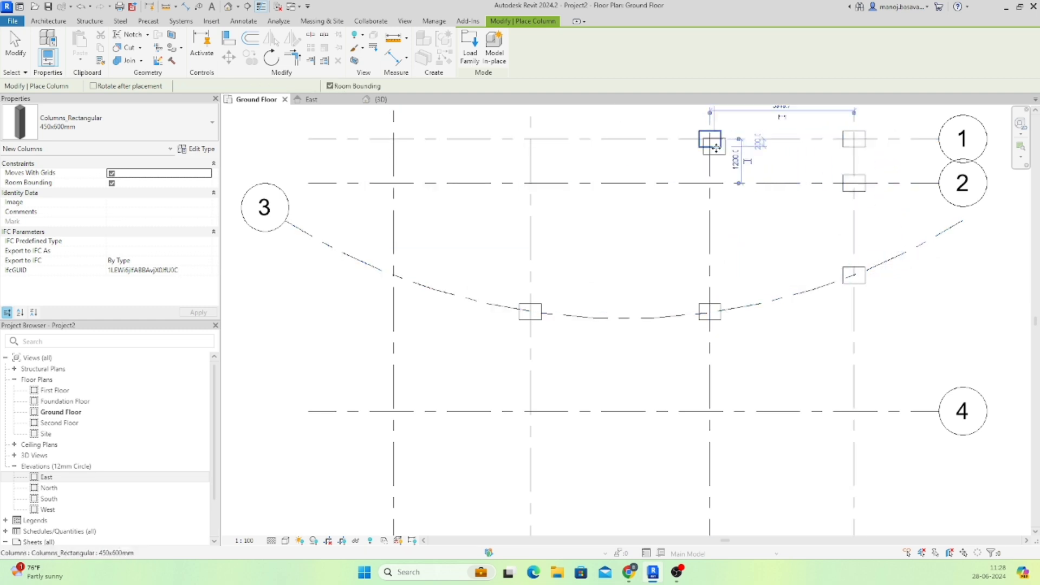
{"action": "left_click", "coordinate": [709, 183]}
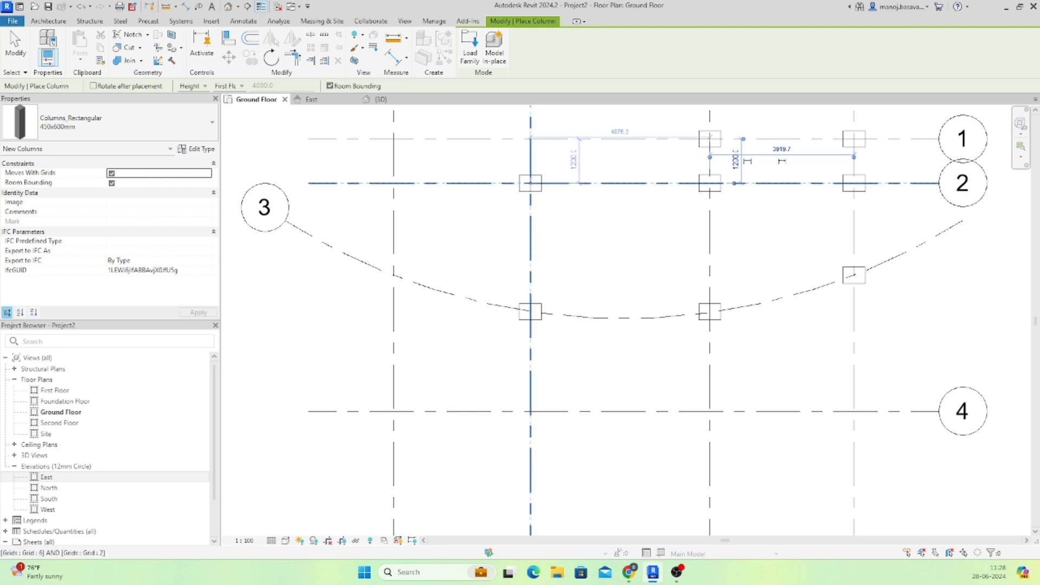
{"action": "left_click", "coordinate": [531, 182]}
{"action": "left_click", "coordinate": [533, 139]}
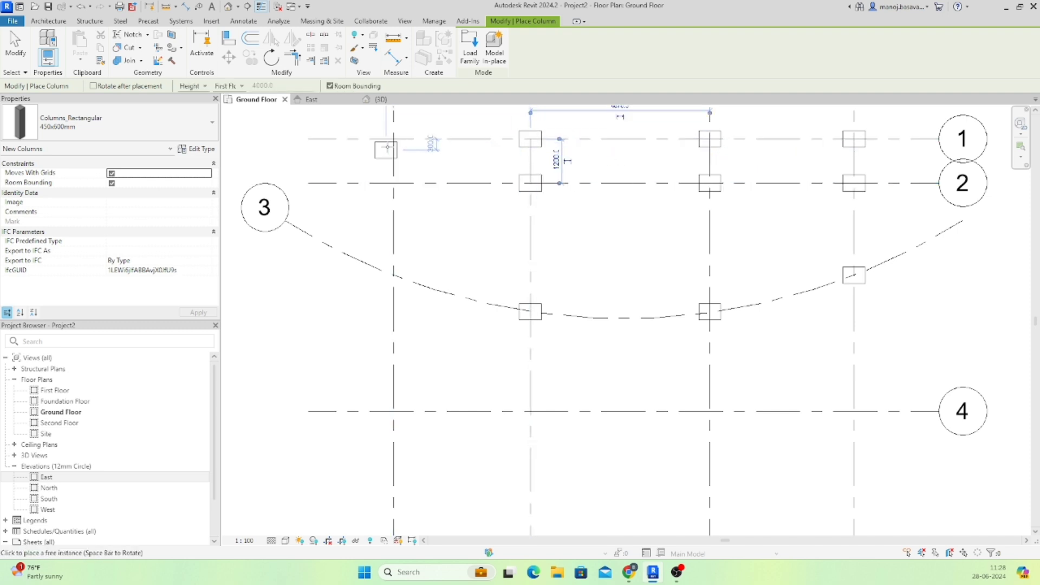
{"action": "left_click", "coordinate": [395, 183]}
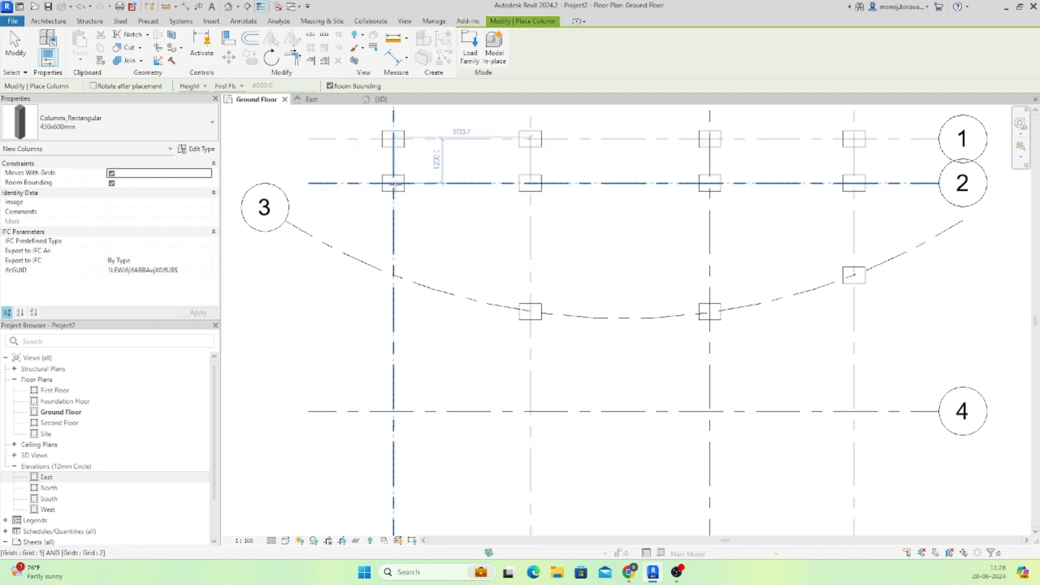
Step: Place rectangular columns where grid 5 meets curved grid 3 and along grid 4 at grids 5, 6, 7 and 8, and end placement
{"action": "scroll", "coordinate": [423, 227], "scroll_direction": "down", "scroll_amount": 3}
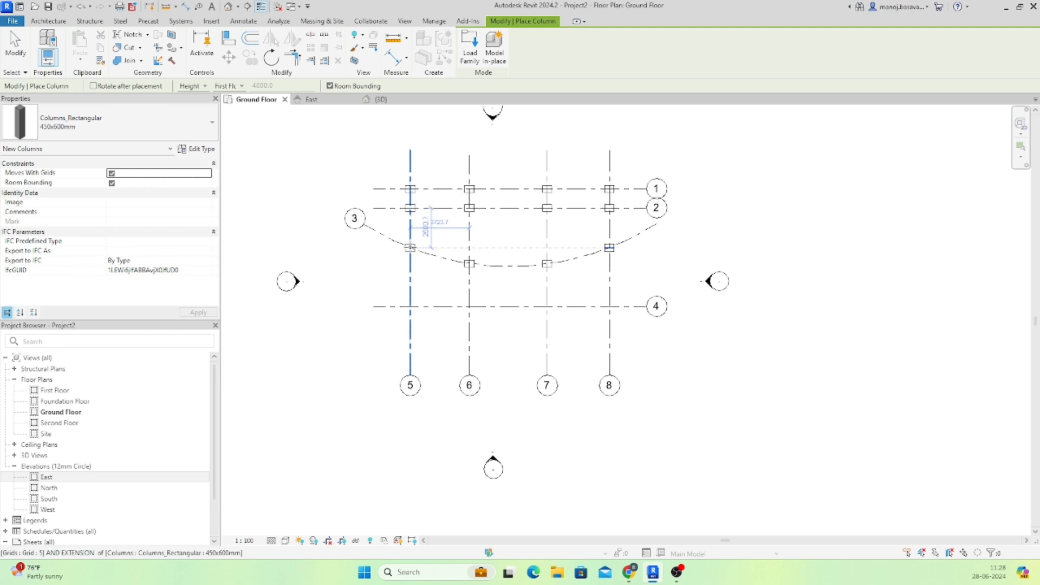
{"action": "left_click", "coordinate": [410, 247]}
{"action": "left_click", "coordinate": [411, 306]}
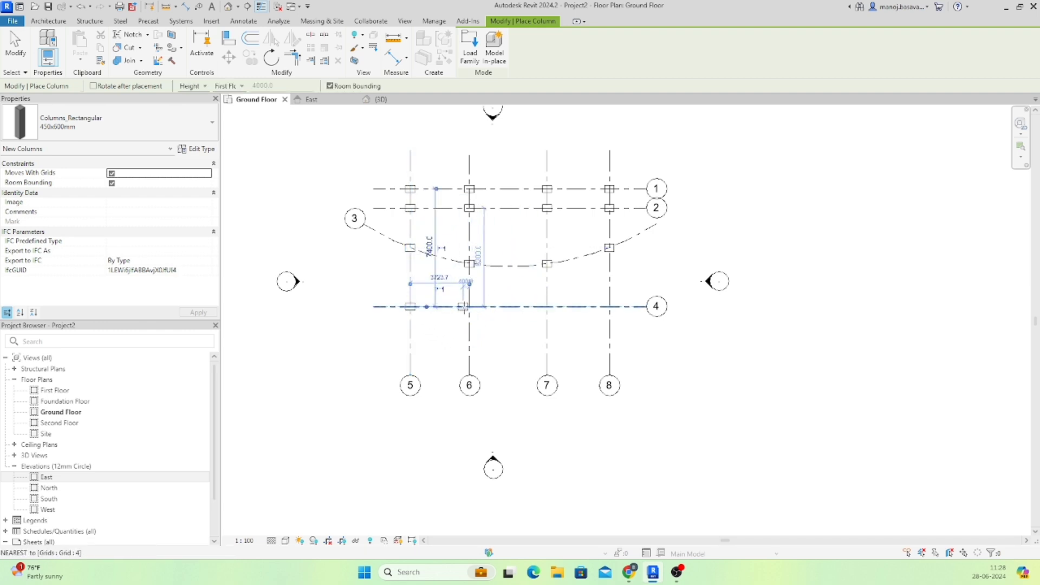
{"action": "left_click", "coordinate": [470, 306]}
{"action": "left_click", "coordinate": [546, 307]}
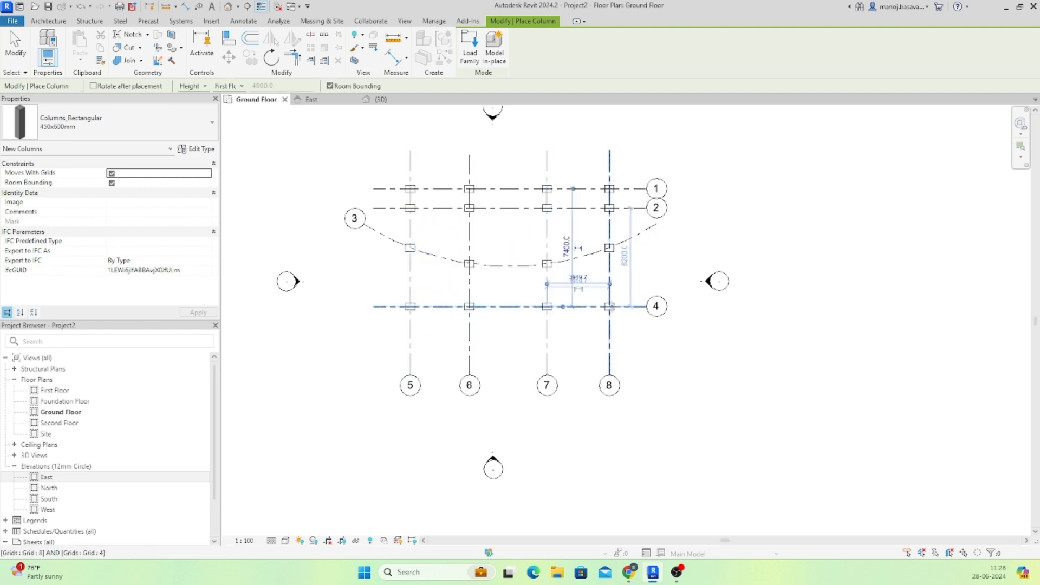
{"action": "left_click", "coordinate": [610, 307]}
{"action": "key", "text": "Escape"}
{"action": "key", "text": "Escape"}
Step: Open the 3D view and examine the placed architectural columns against the building levels from the front-right side
{"action": "left_click", "coordinate": [381, 100]}
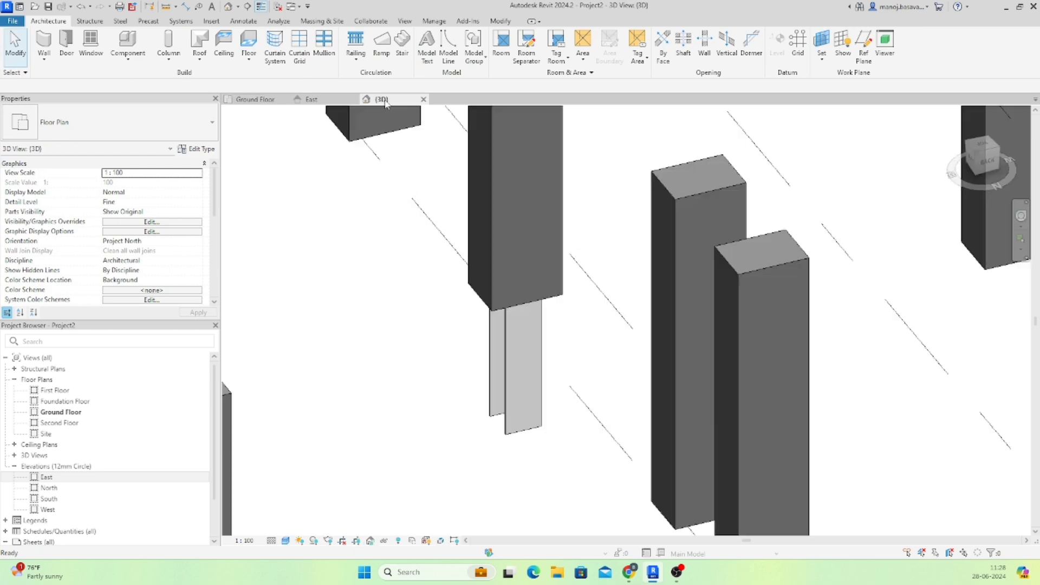
{"action": "scroll", "coordinate": [501, 380], "scroll_direction": "down", "scroll_amount": 4}
{"action": "scroll", "coordinate": [501, 380], "scroll_direction": "down", "scroll_amount": 3}
{"action": "middle_click_drag", "start_coordinate": [529, 414], "coordinate": [684, 286], "text": "shift"}
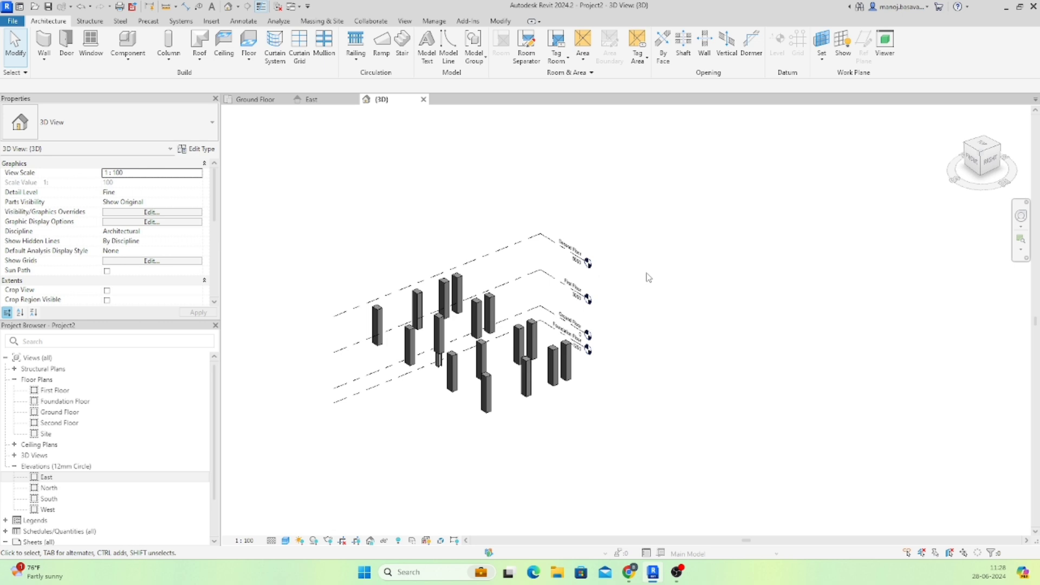
{"action": "scroll", "coordinate": [462, 367], "scroll_direction": "up", "scroll_amount": 3}
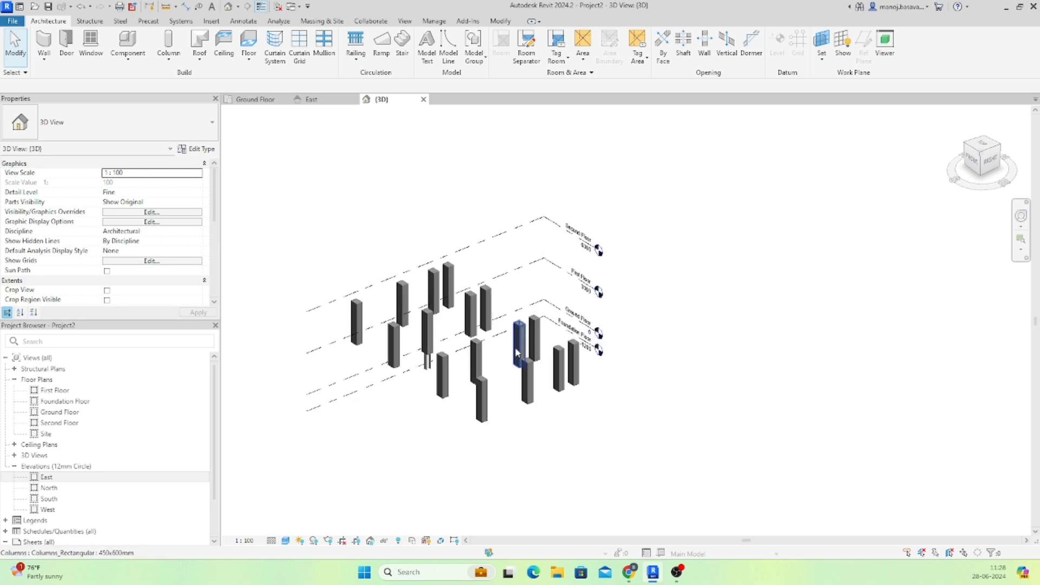